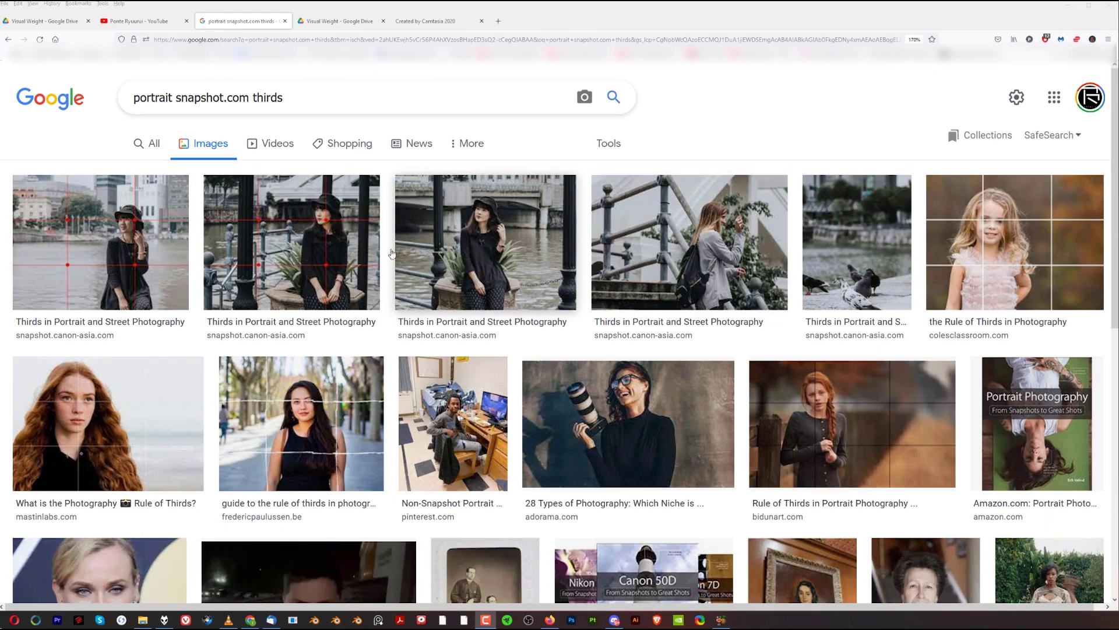
- Preview the first two rule-of-thirds portraits from snapshot.canon-asia.com and return to the earlier portrait snapshot image results
left_click(299, 229)
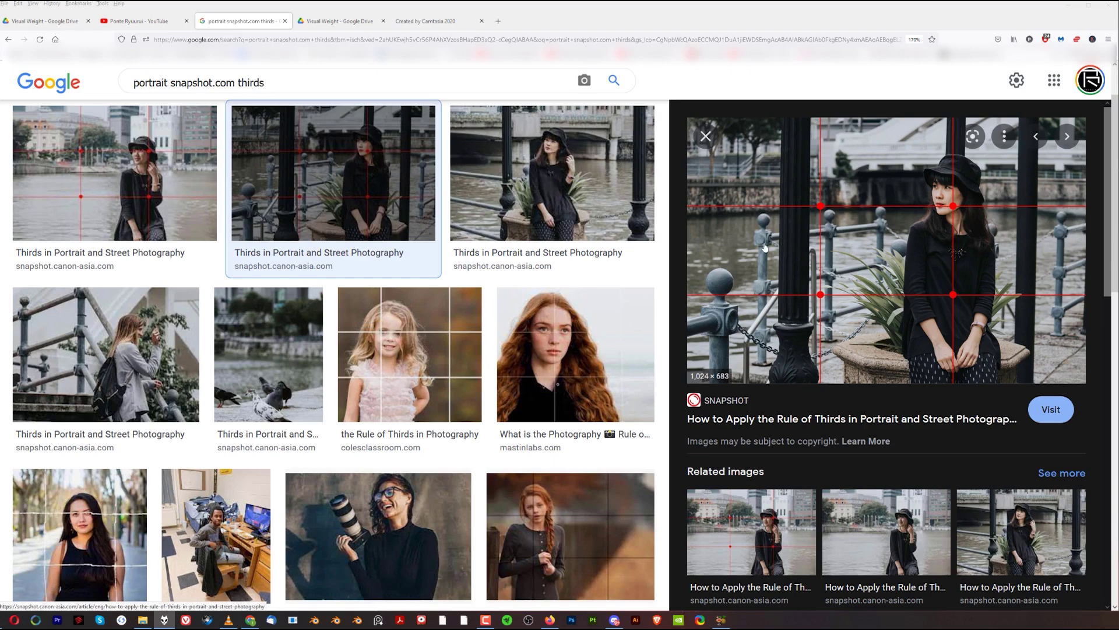
left_click(162, 166)
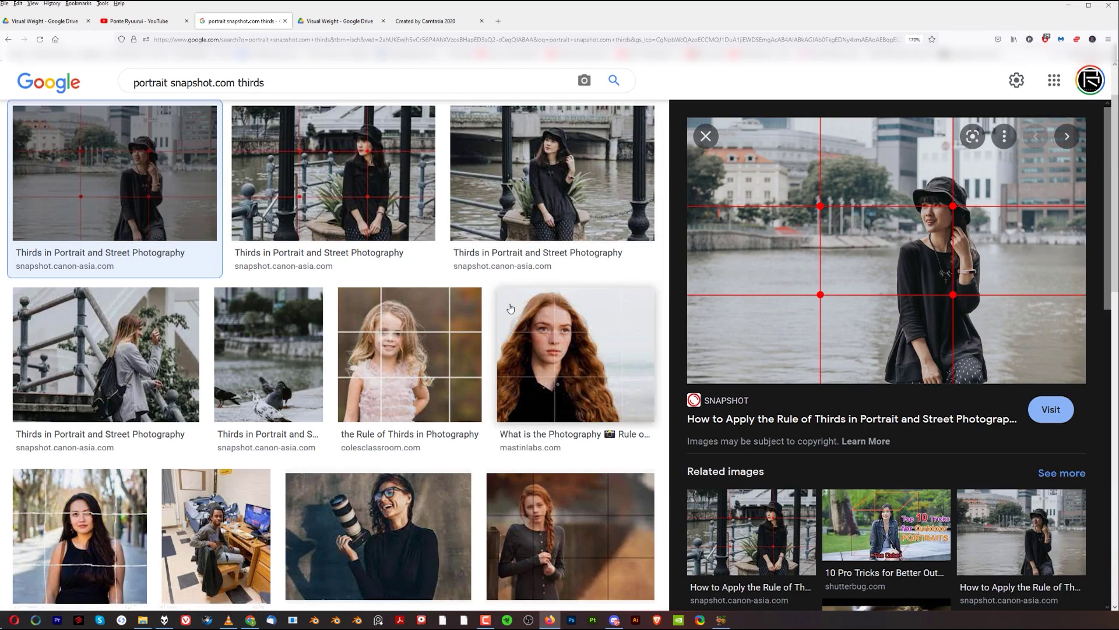
left_click(8, 39)
left_click(8, 39)
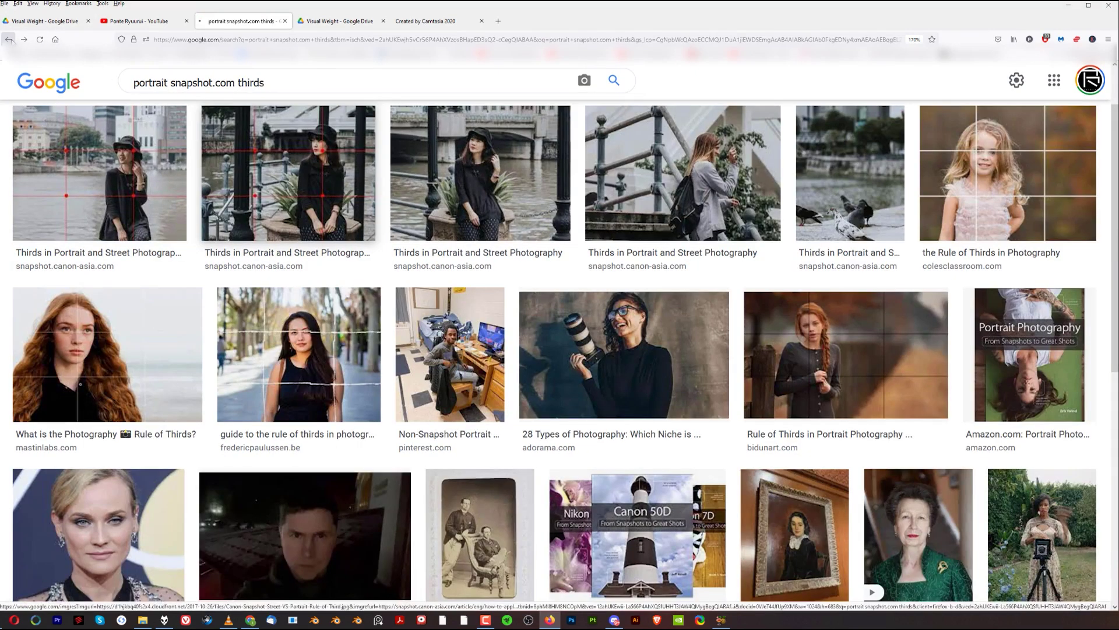
left_click(8, 39)
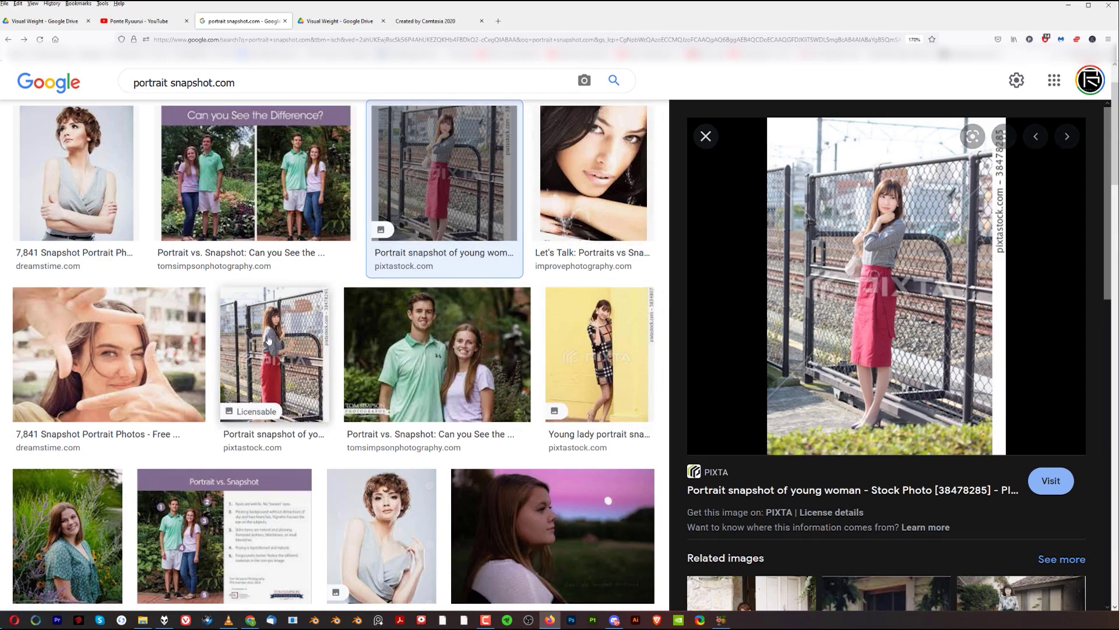
- Preview the pixtastock photos of the young woman by the railway fence and browse more portrait snapshot image results
left_click(250, 341)
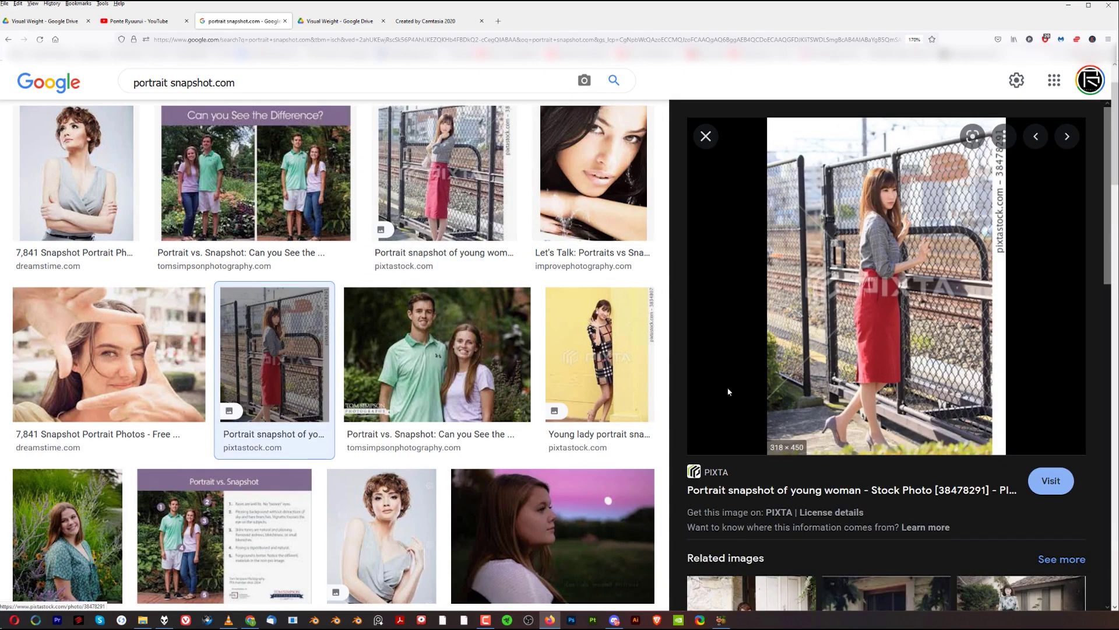
left_click(443, 175)
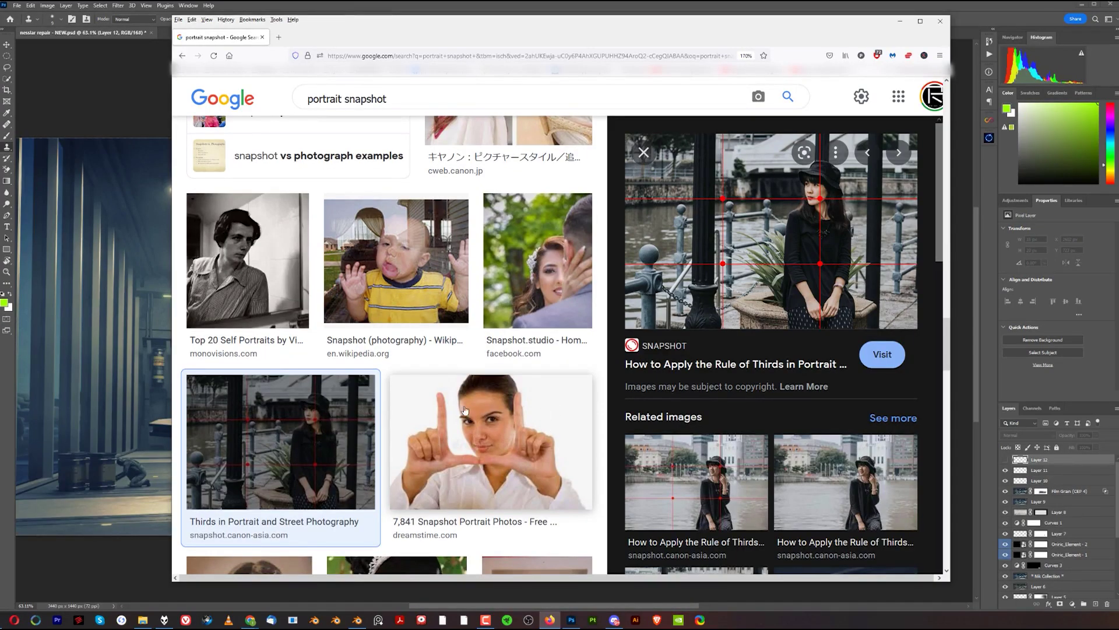
scroll(536, 355, "up", 1)
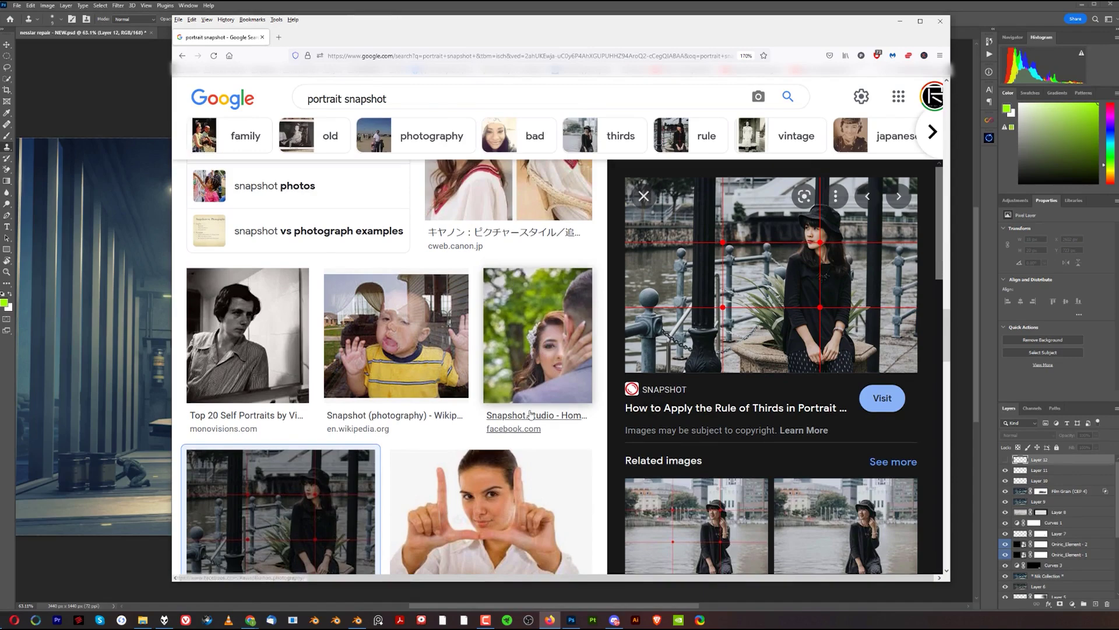
scroll(528, 411, "down", 5)
scroll(498, 401, "down", 10)
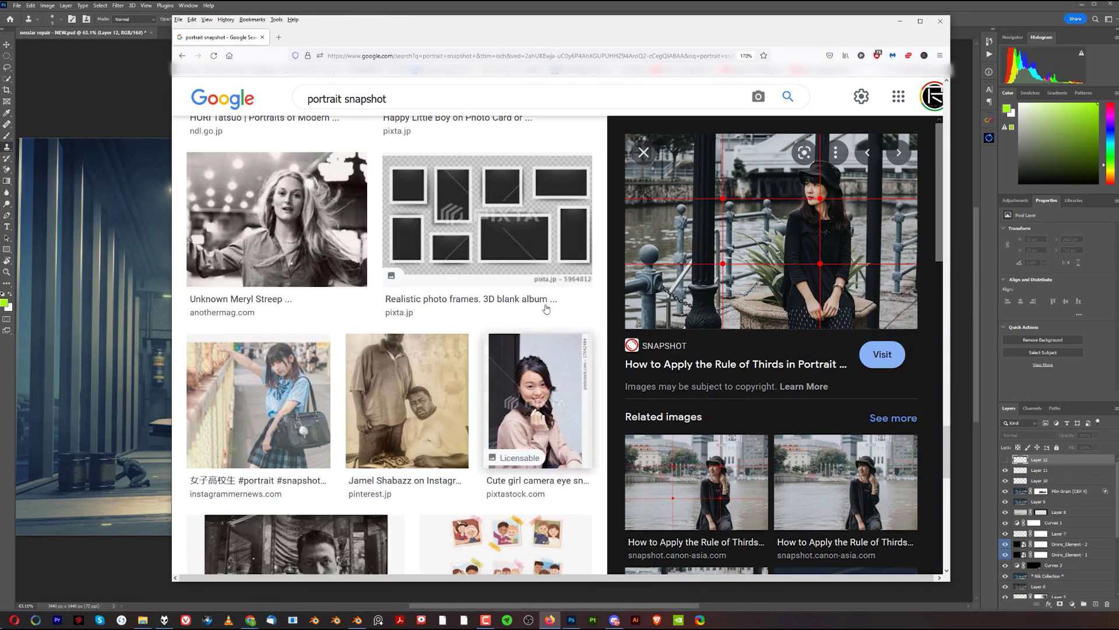
- Switch to Photoshop and, using the green Brush on Layer 12, circle the three groups of hangar workers and connect them in a triangle
left_click(694, 8)
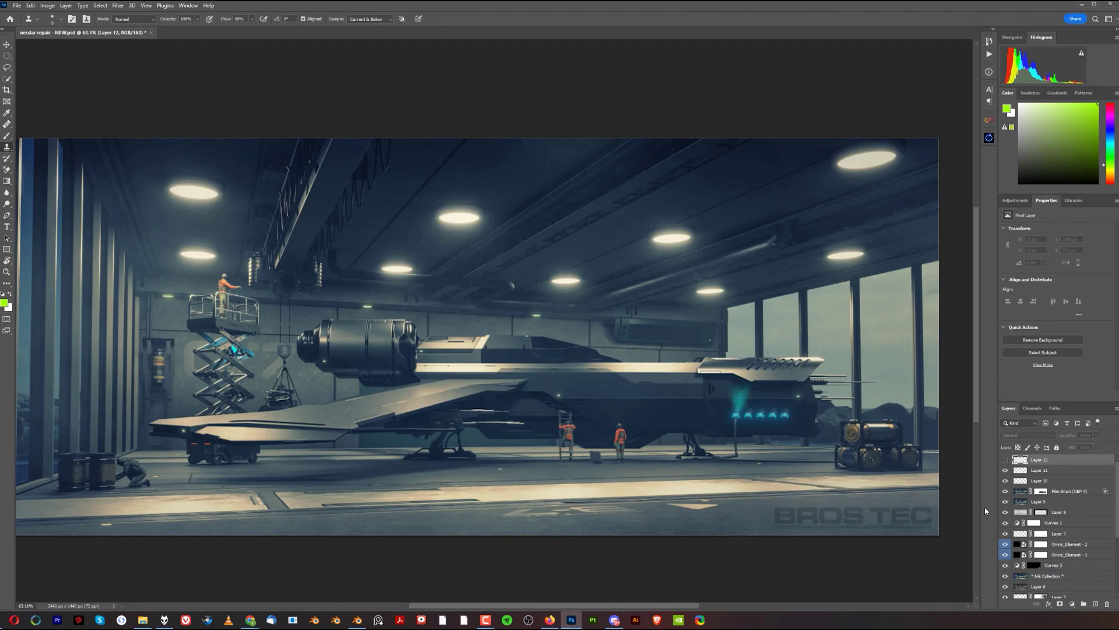
left_click(7, 135)
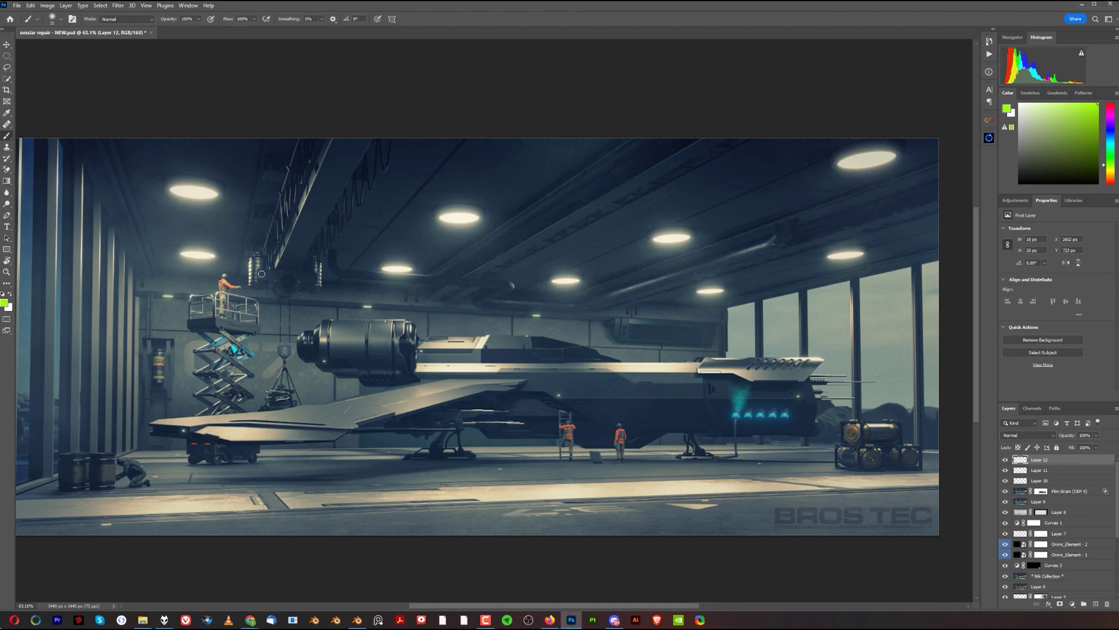
mouse_move(199, 270)
left_mouse_down()
mouse_move(213, 358)
mouse_move(203, 258)
left_mouse_up()
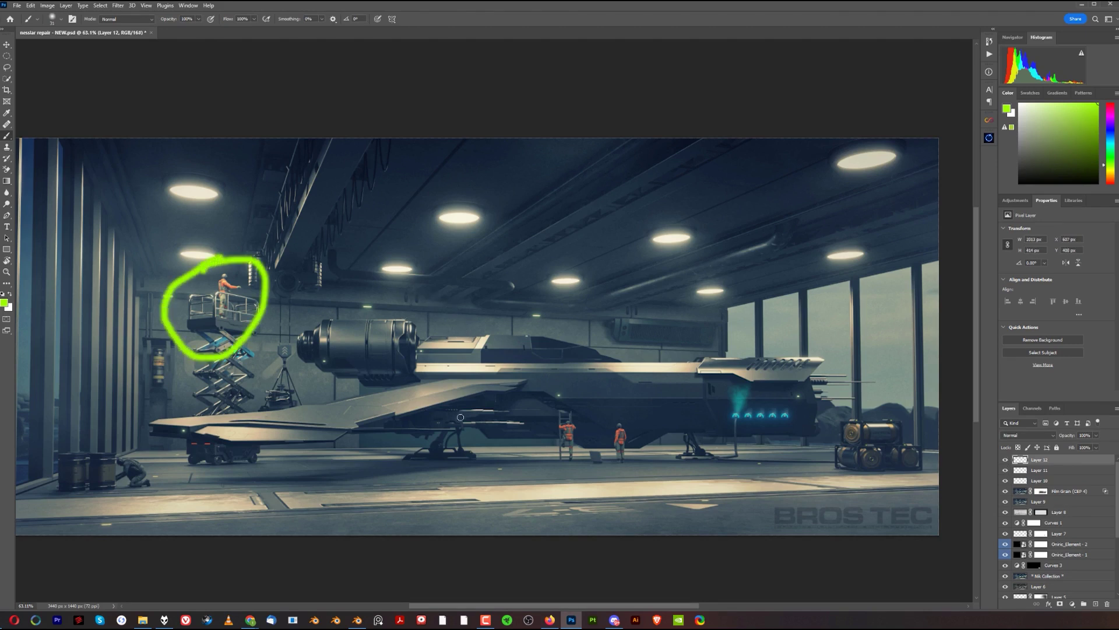
mouse_move(560, 395)
left_mouse_down()
mouse_move(547, 441)
mouse_move(666, 472)
mouse_move(564, 402)
mouse_move(545, 418)
left_mouse_up()
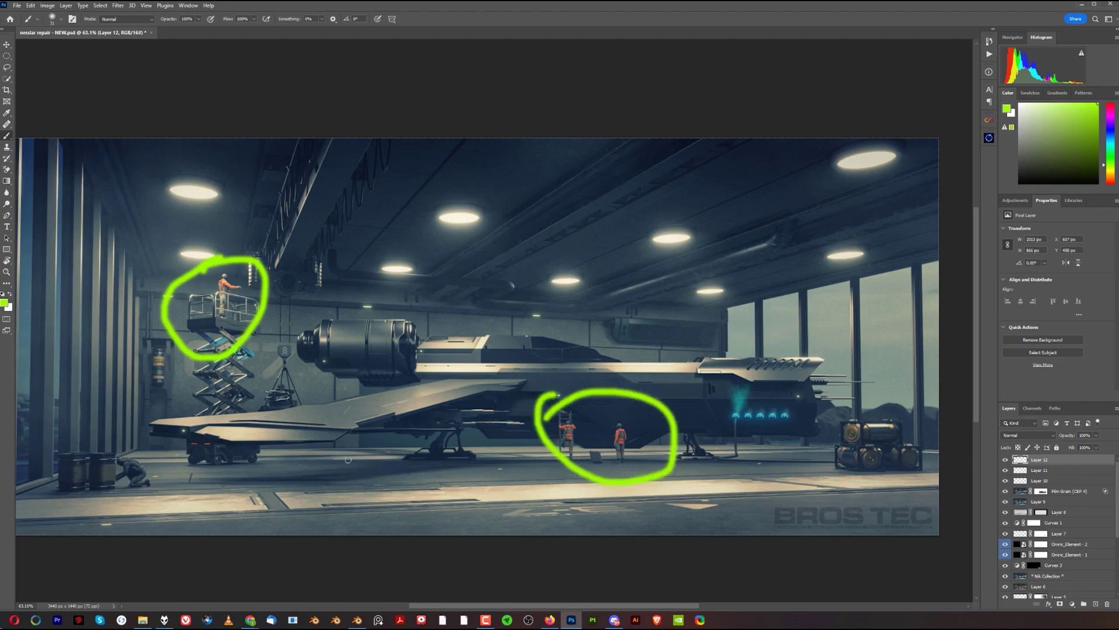
mouse_move(125, 429)
left_mouse_down()
mouse_move(151, 438)
mouse_move(90, 455)
left_mouse_up()
mouse_move(224, 293)
left_mouse_down()
mouse_move(155, 430)
mouse_move(295, 458)
mouse_move(596, 434)
left_mouse_up()
left_click_drag(232, 306, 616, 431)
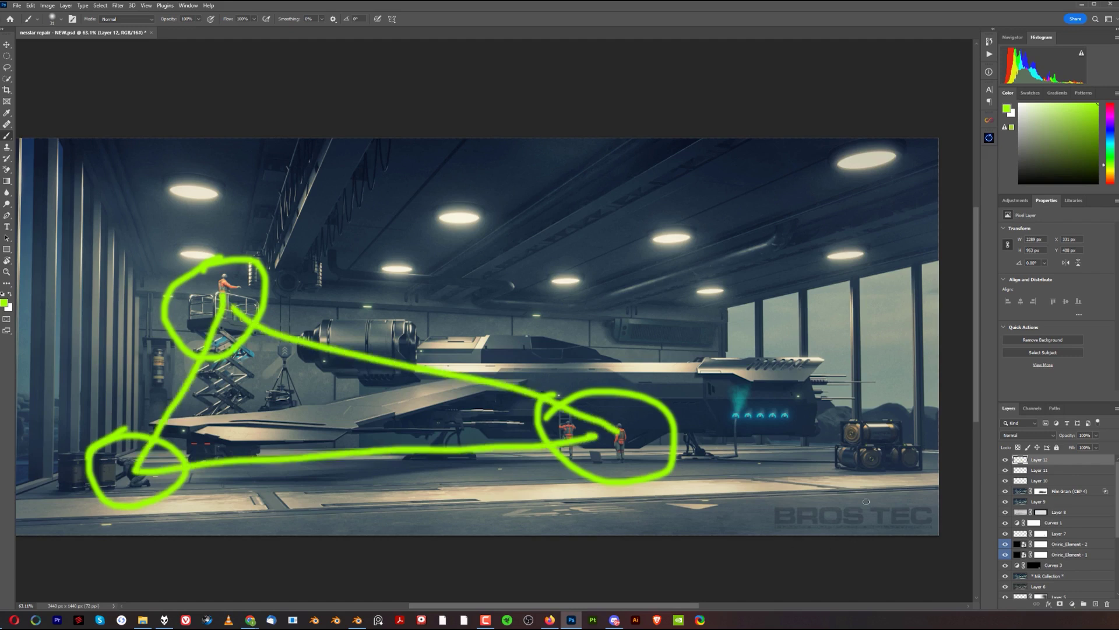
- Circle the canister stack near the windows and draw lines linking it to the crouching worker and the lift worker
mouse_move(861, 392)
left_mouse_down()
mouse_move(821, 412)
mouse_move(820, 470)
mouse_move(863, 497)
mouse_move(909, 489)
mouse_move(934, 459)
mouse_move(912, 413)
mouse_move(855, 395)
left_mouse_up()
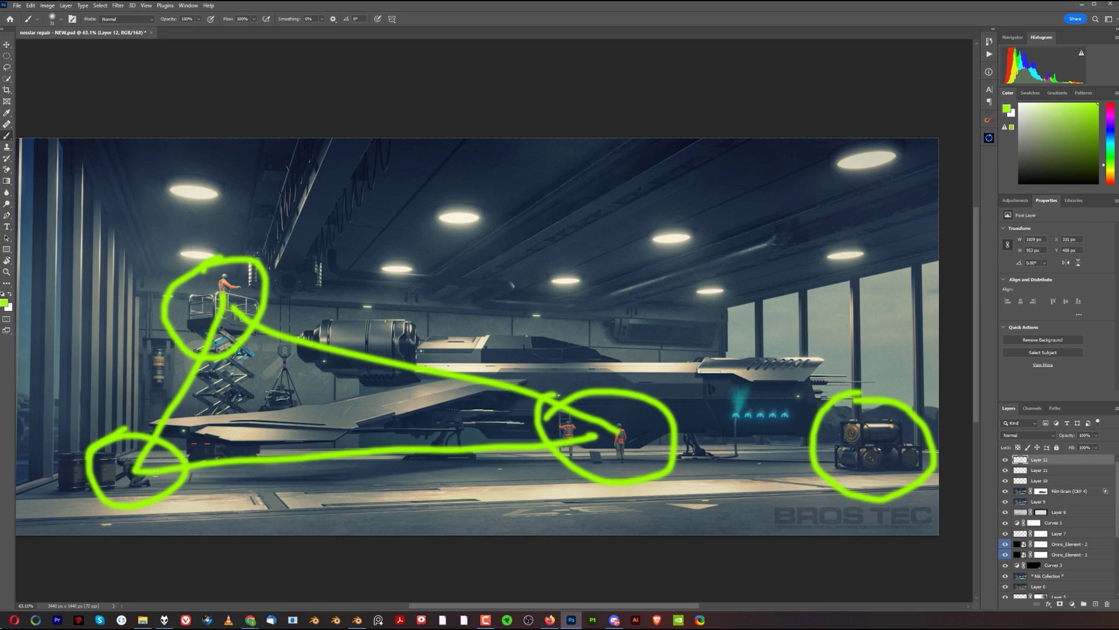
left_click_drag(133, 475, 894, 475)
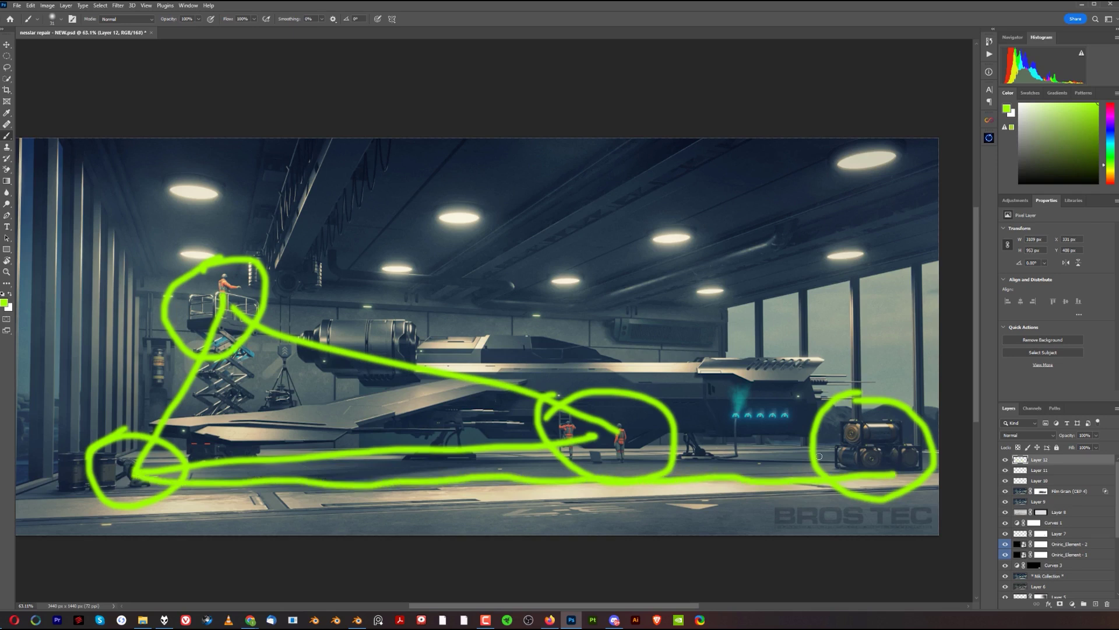
mouse_move(245, 308)
left_mouse_down()
mouse_move(393, 359)
mouse_move(858, 460)
left_mouse_up()
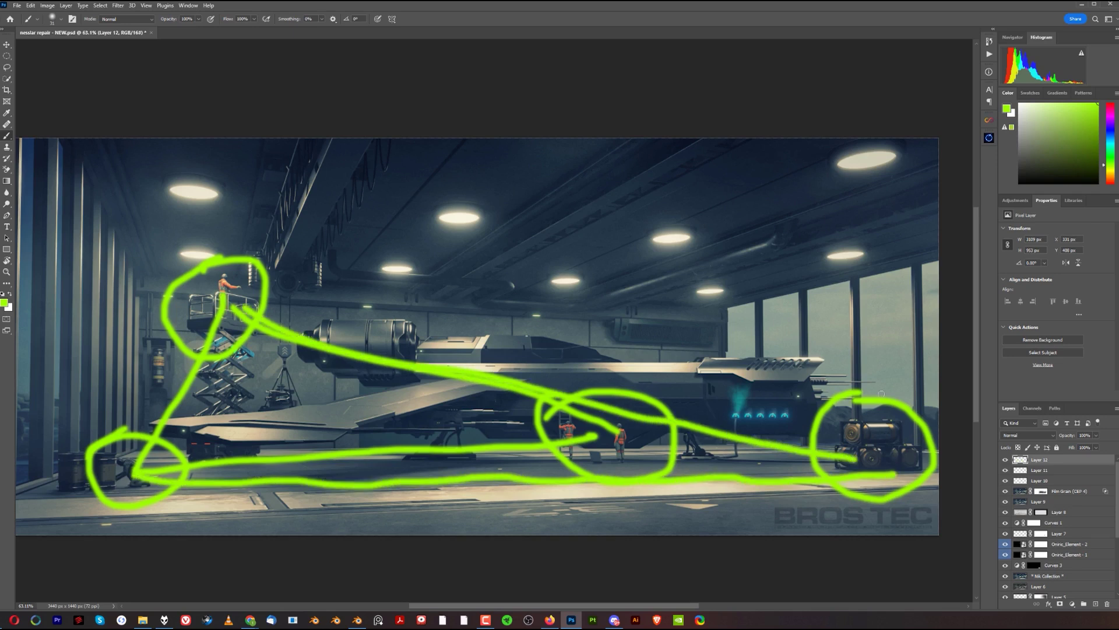
- Circle the long unit on the rear wall and draw lines linking the lift worker, that unit and the canister stack
mouse_move(612, 304)
left_mouse_down()
mouse_move(603, 345)
mouse_move(630, 354)
mouse_move(733, 349)
mouse_move(730, 316)
mouse_move(684, 304)
mouse_move(603, 317)
left_mouse_up()
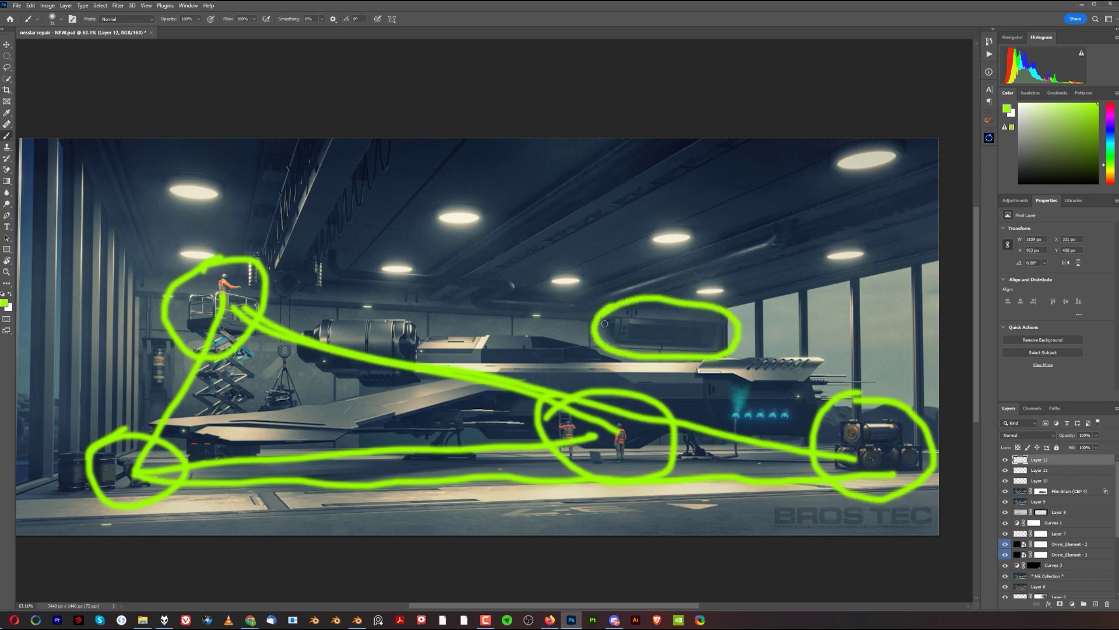
mouse_move(232, 286)
left_mouse_down()
mouse_move(279, 304)
mouse_move(676, 305)
mouse_move(872, 438)
left_mouse_up()
left_click_drag(265, 319, 843, 469)
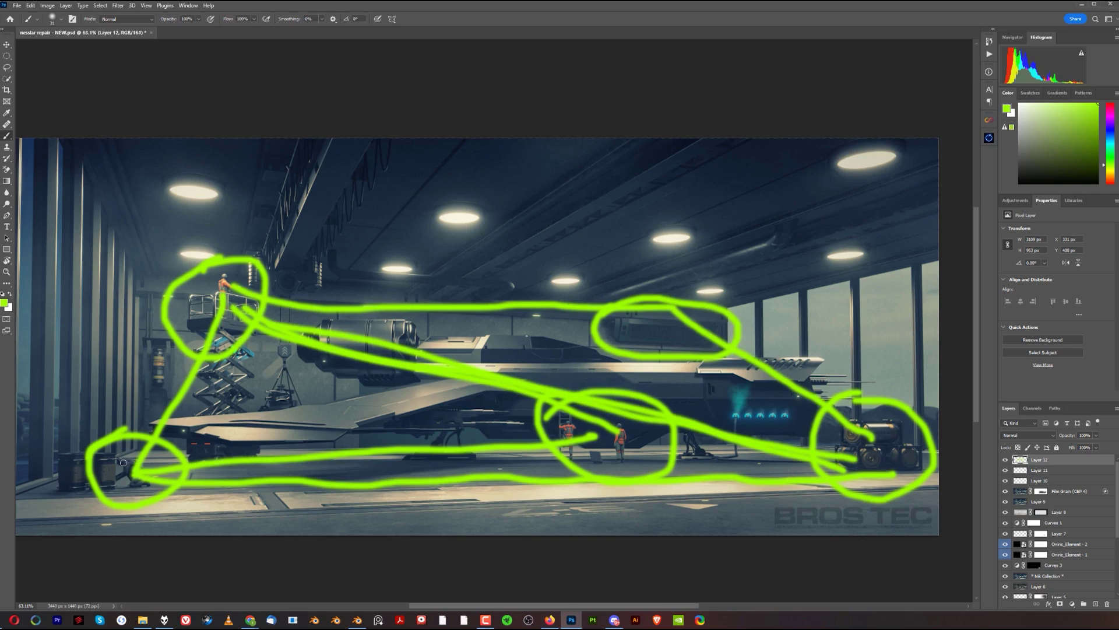
- Undo all the green annotation strokes on the hangar image
key("ctrl+z")
key("ctrl+z")
key("ctrl+z")
key("ctrl+z")
key("ctrl+z")
key("ctrl+z")
key("ctrl+z")
key("ctrl+z")
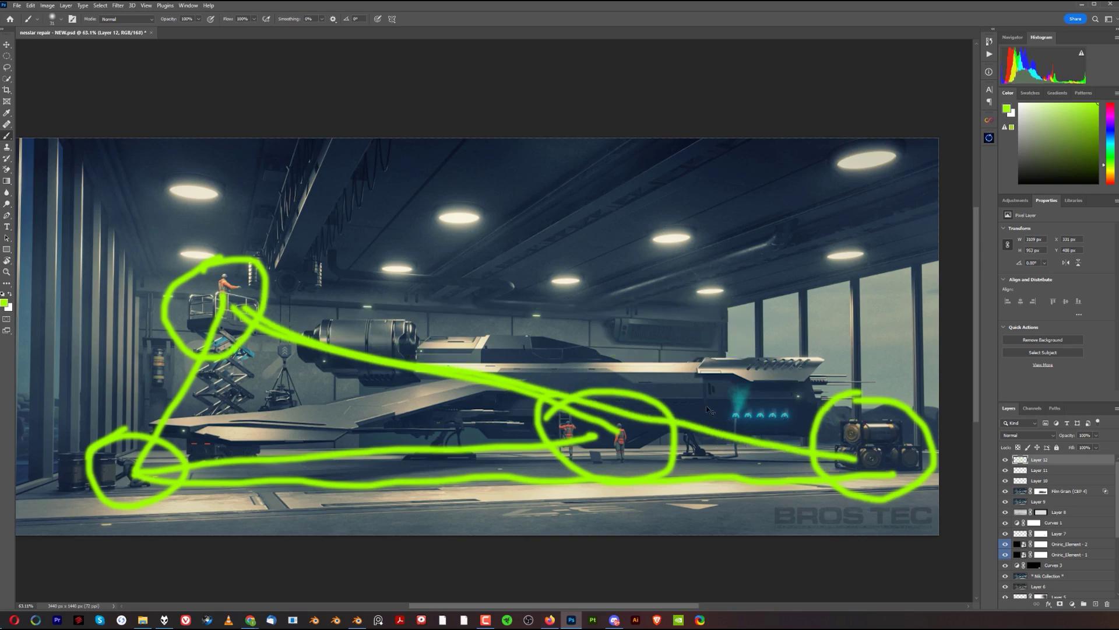
key("ctrl+z")
key("ctrl+z")
key("ctrl+z")
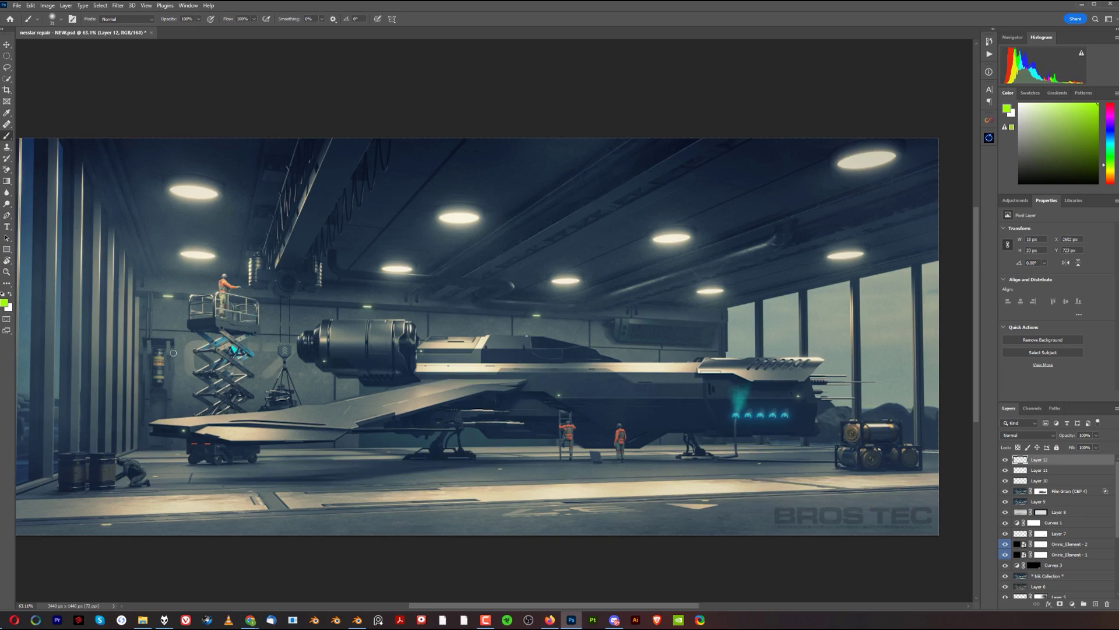
- Mark the wall-mounted canister, the lift worker and the workers under the ship with brush strokes, and undo these strokes
mouse_move(135, 325)
left_mouse_down()
mouse_move(125, 374)
mouse_move(143, 409)
mouse_move(175, 401)
mouse_move(177, 335)
mouse_move(148, 324)
mouse_move(129, 343)
left_mouse_up()
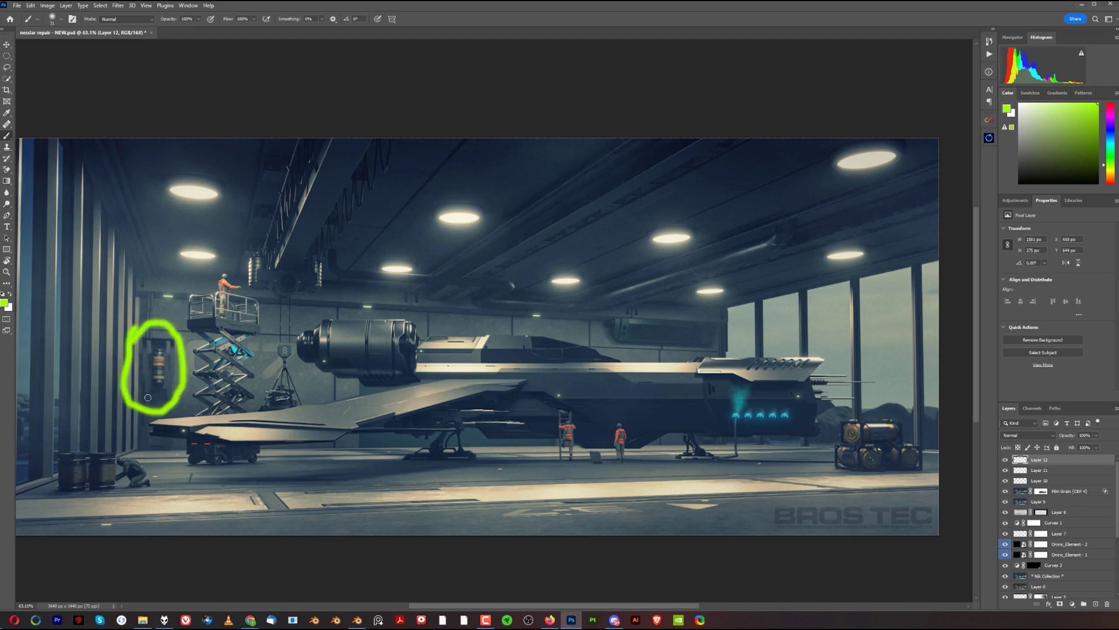
key("ctrl+z")
mouse_move(234, 274)
left_mouse_down()
mouse_move(208, 298)
mouse_move(219, 326)
mouse_move(246, 319)
mouse_move(232, 265)
left_mouse_up()
mouse_move(158, 327)
left_mouse_down()
mouse_move(140, 349)
mouse_move(150, 388)
mouse_move(172, 333)
mouse_move(129, 339)
left_mouse_up()
left_click_drag(561, 394, 618, 399)
key("ctrl+z")
key("ctrl+z")
key("ctrl+z")
key("ctrl+z")
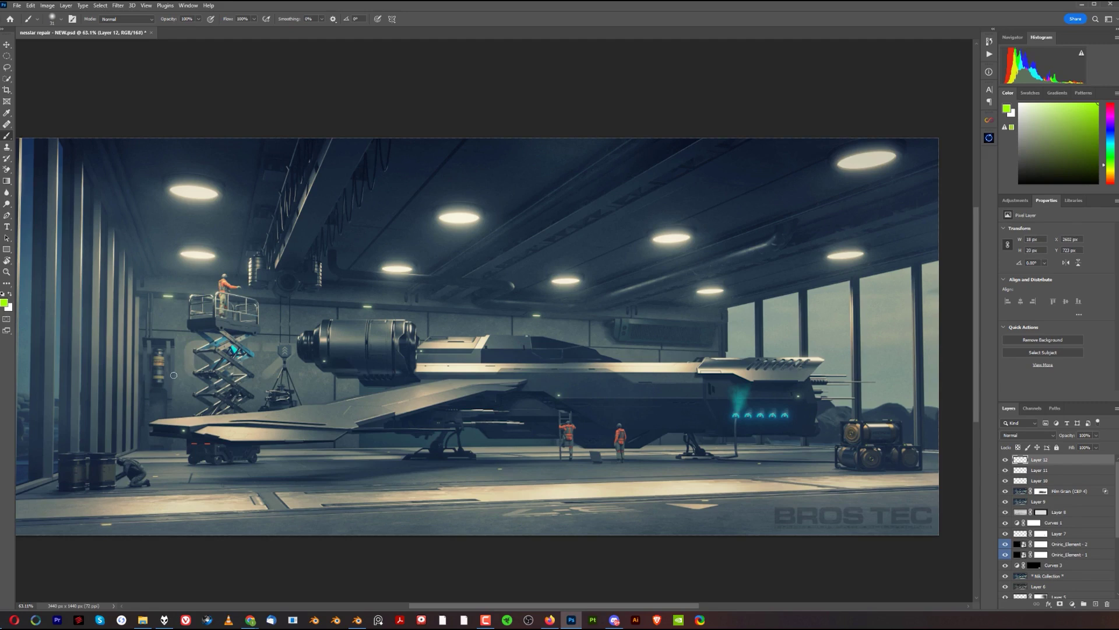
- Switch to the hangar scene in Blender and select the wall-mounted canister device beside the scissor lift
left_click(358, 620)
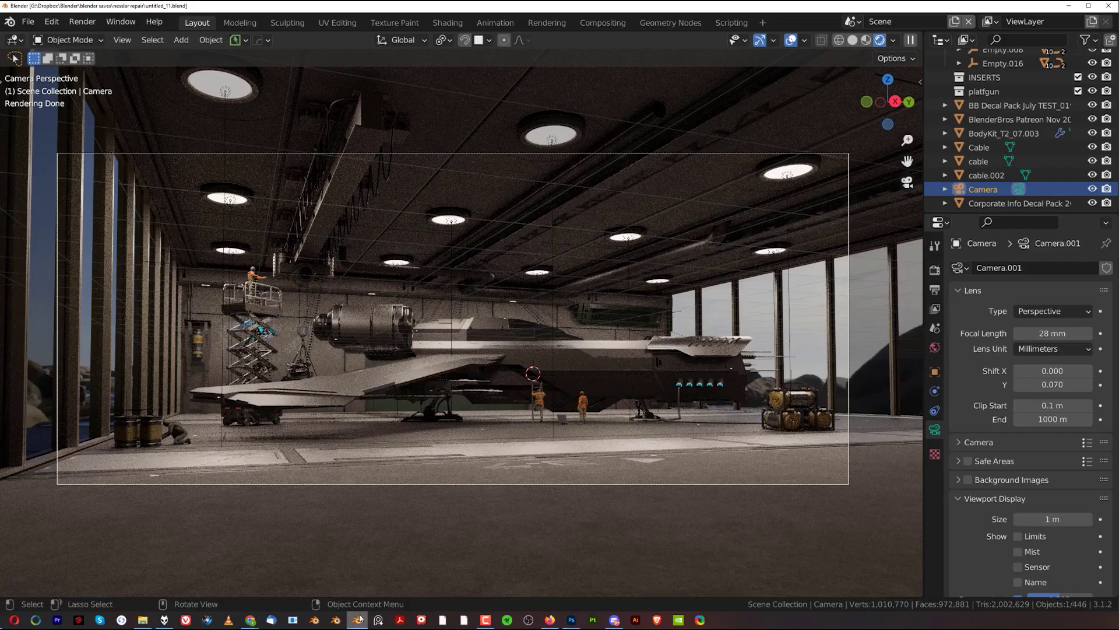
left_click(202, 341)
left_click(199, 338)
left_click(197, 337)
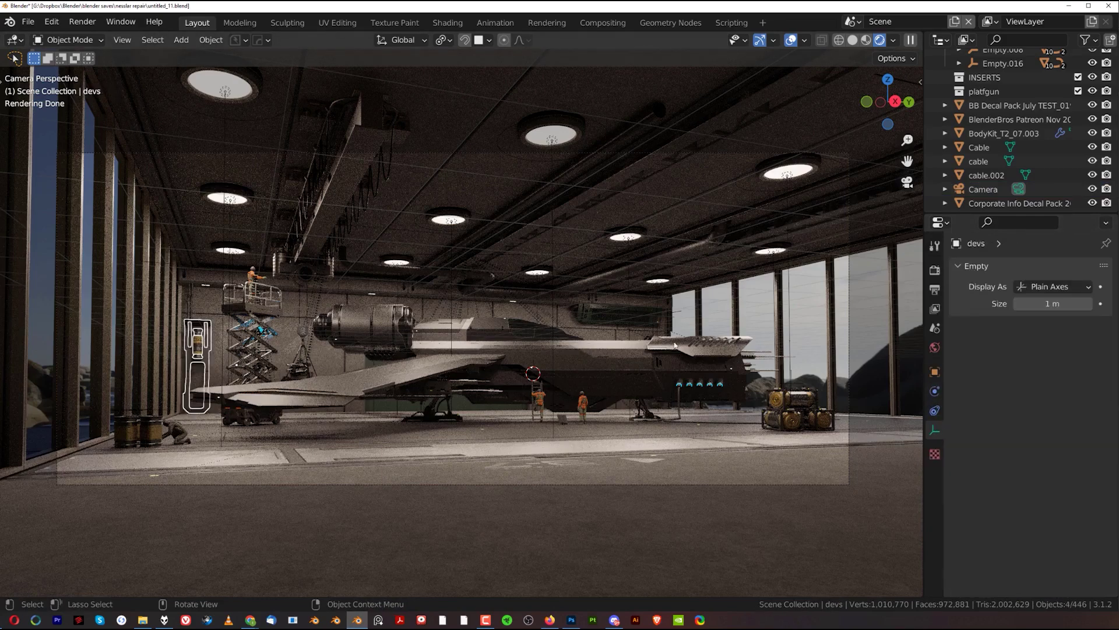
- Select the matching canister device partly hidden behind the ship's rear section and show its material settings
left_click(648, 342)
left_click(648, 342)
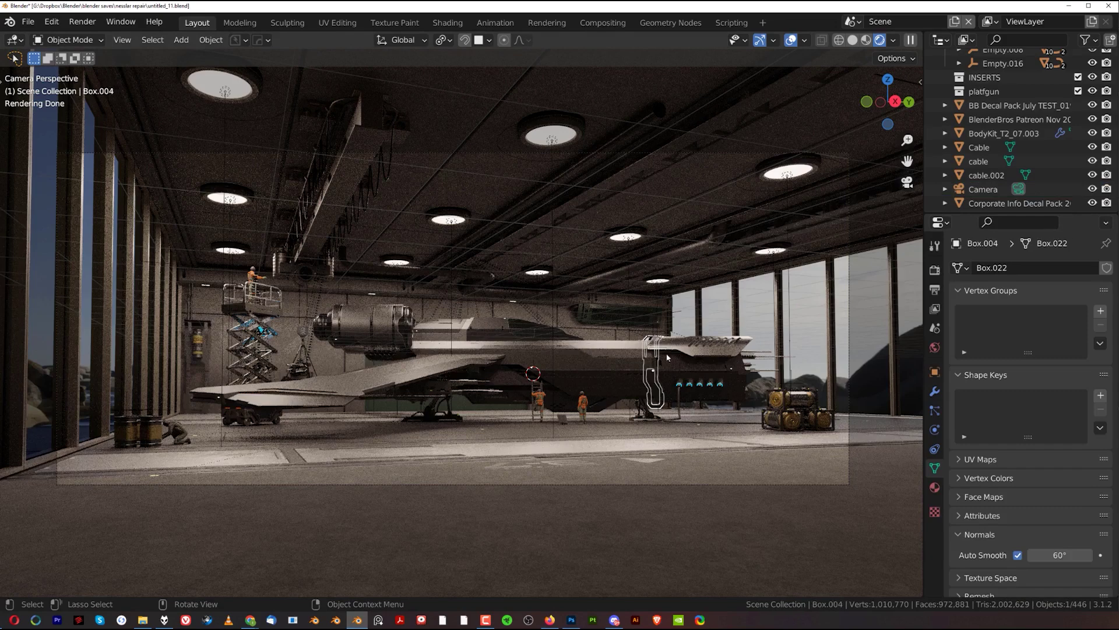
left_click(649, 358)
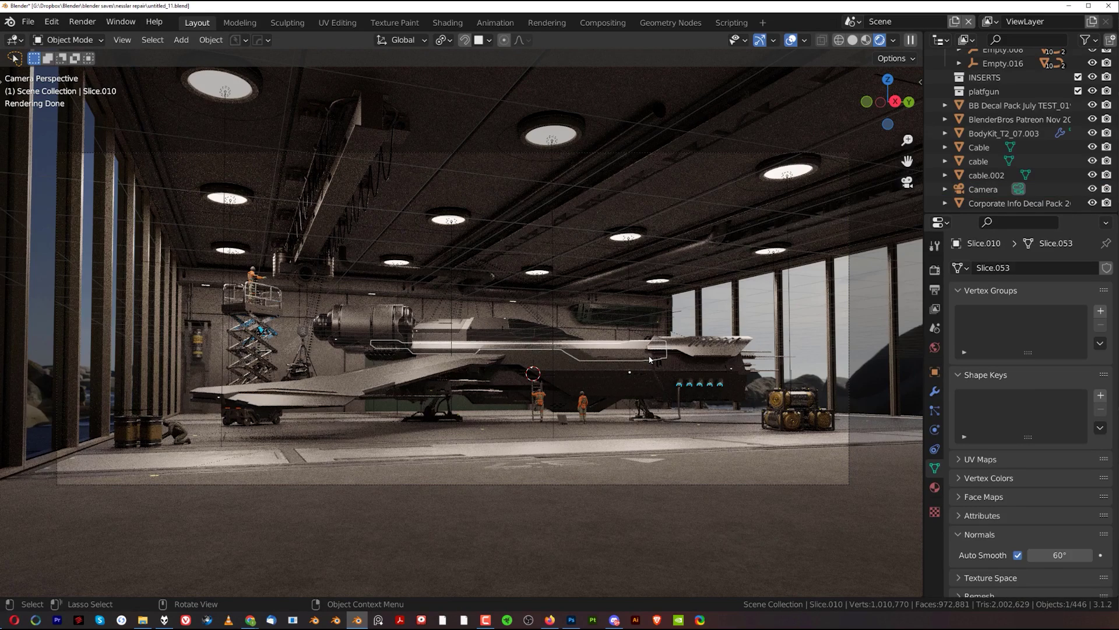
left_click(653, 356)
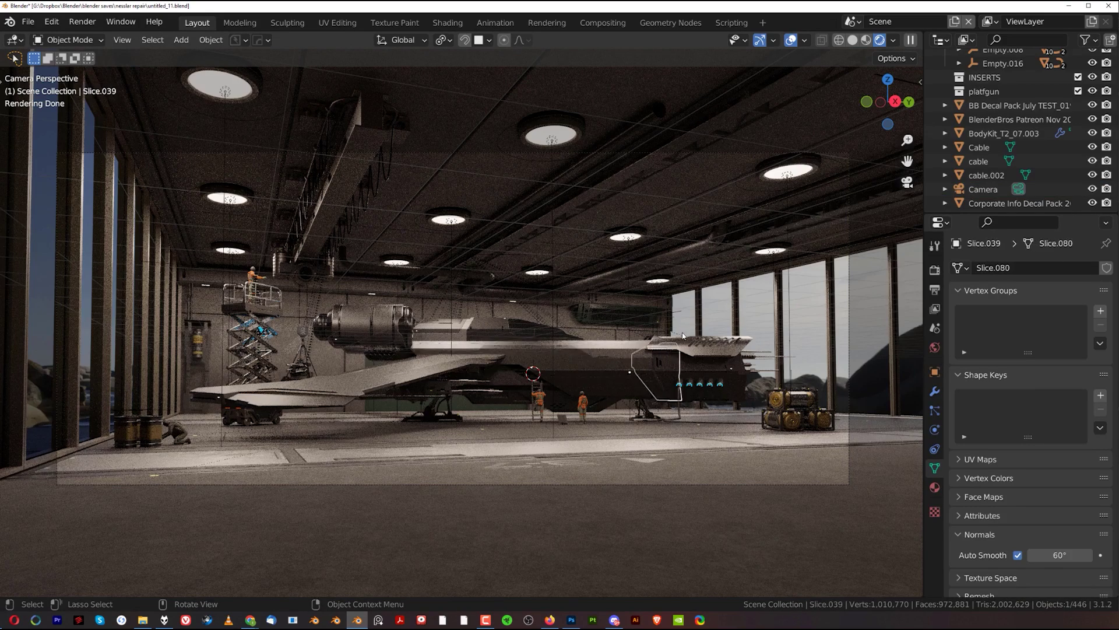
left_click_drag(652, 355, 668, 280)
left_click(669, 280)
left_click(935, 488)
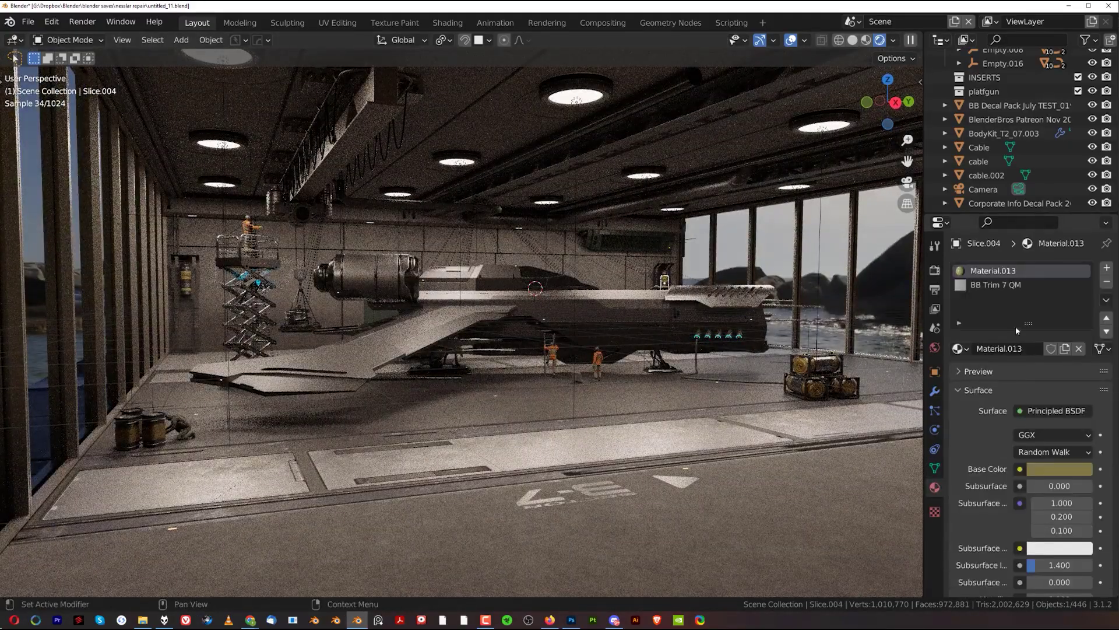
- Try a brighter yellow base color with hue 0.191 and saturation 0.977 on Material.013, and undo the color changes
left_click(1058, 469)
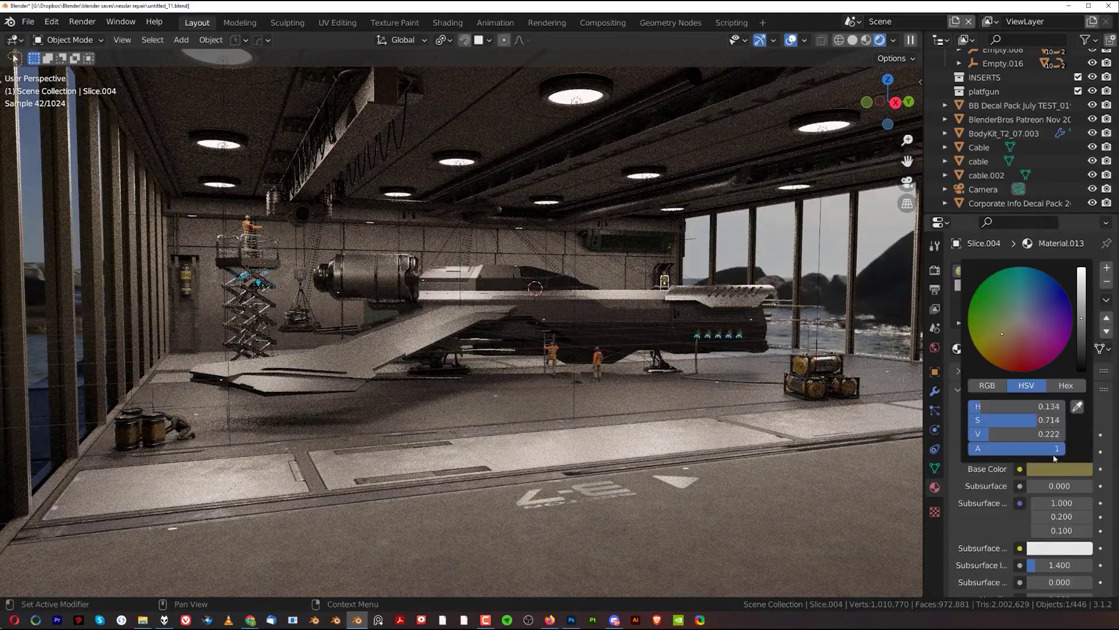
left_click(981, 338)
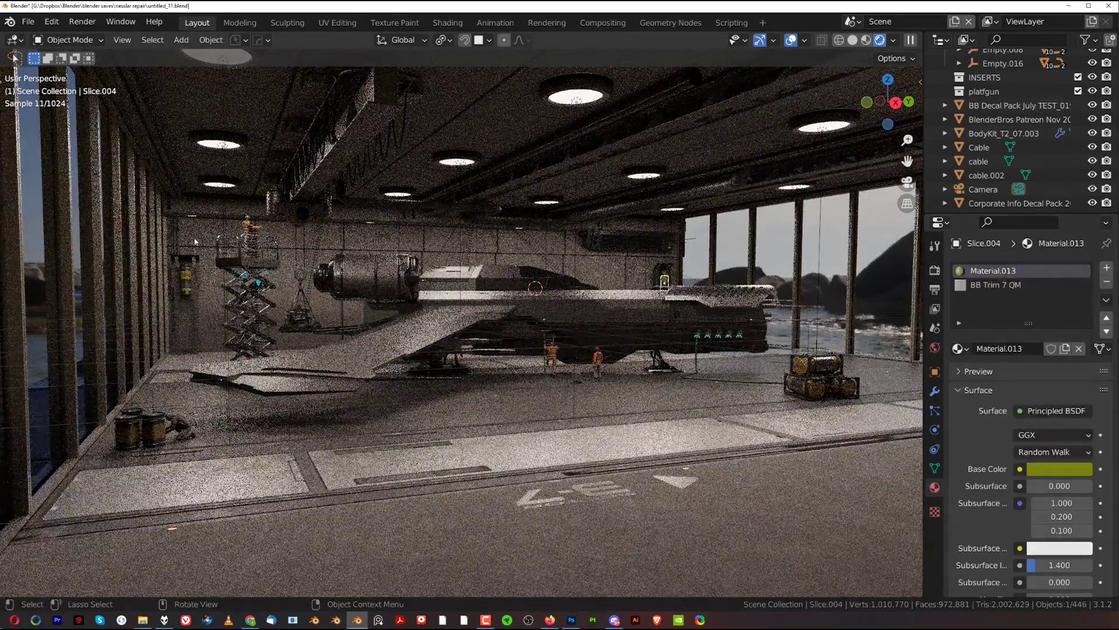
left_click(1058, 469)
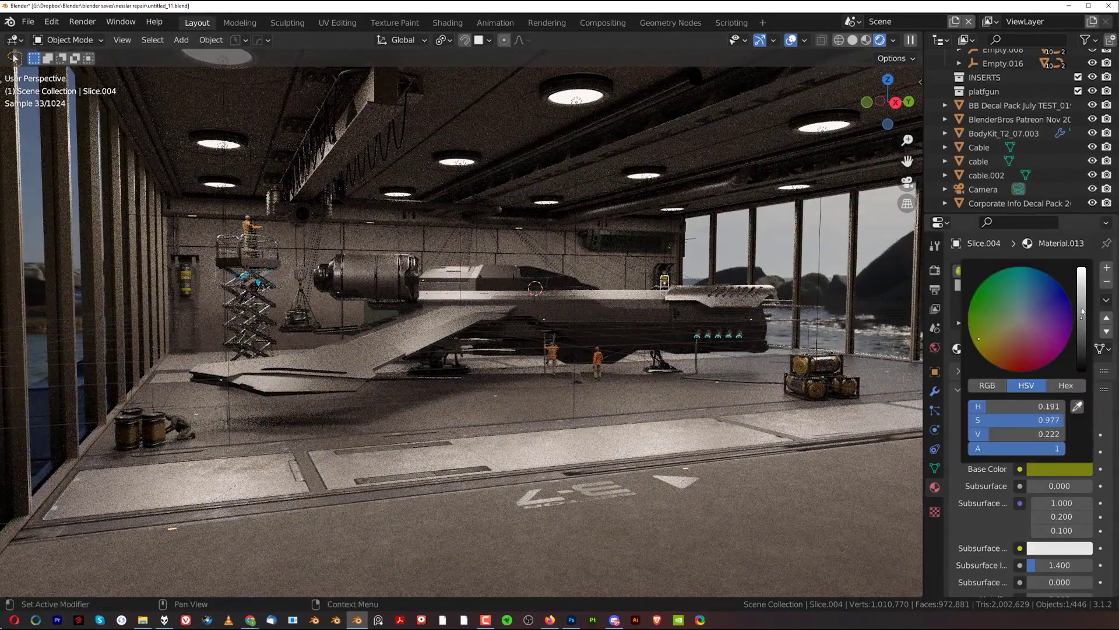
left_click_drag(1026, 433, 1058, 434)
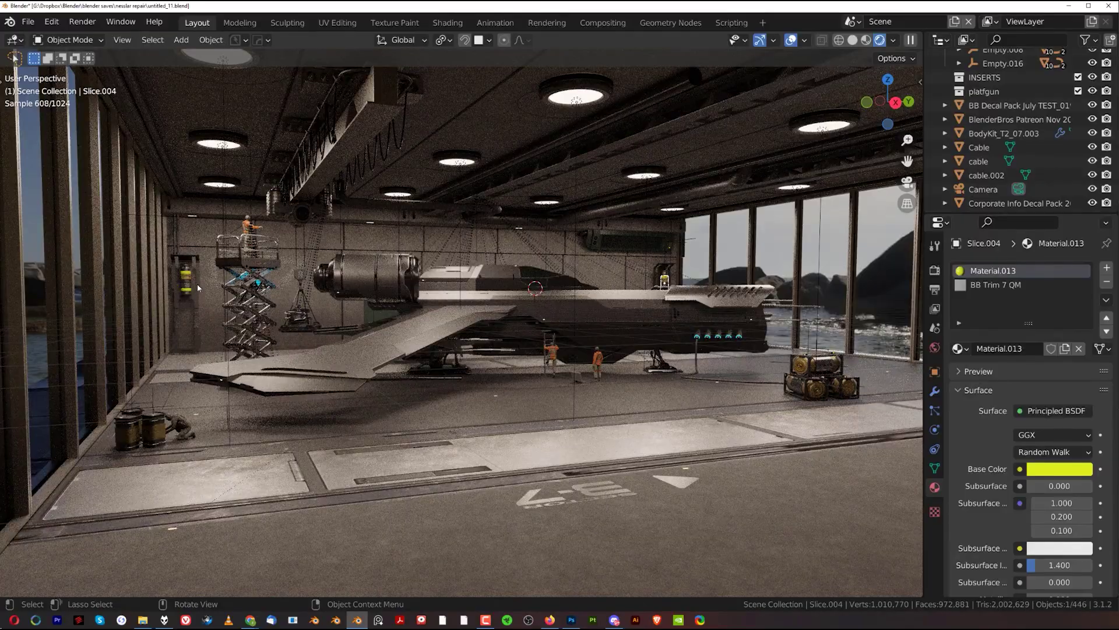
key("ctrl+z")
key("ctrl+z")
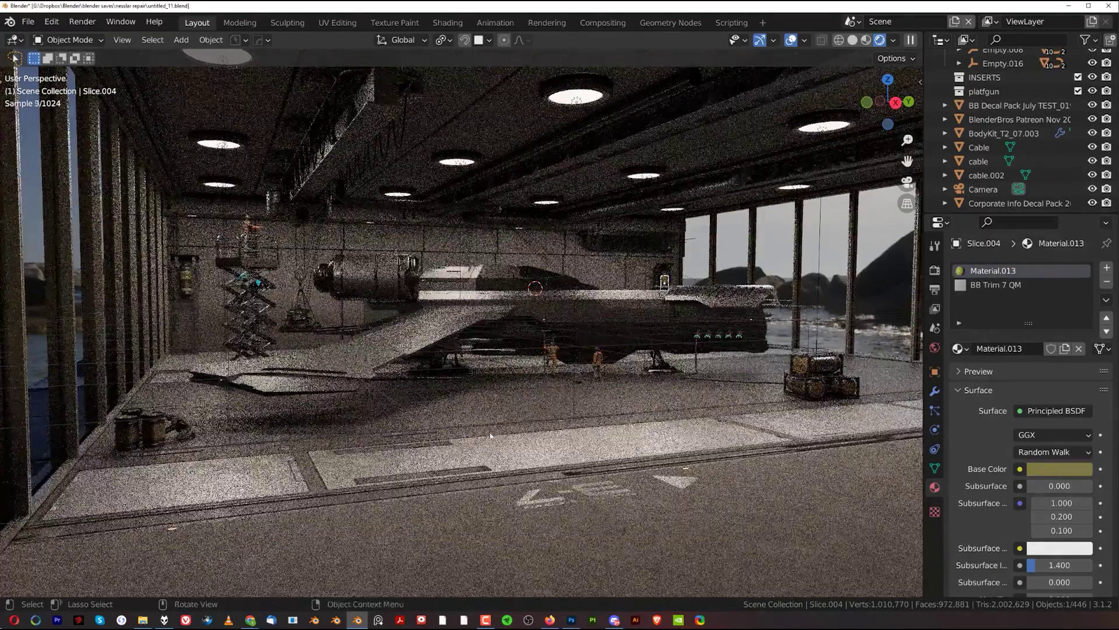
- Inspect the hangar scene from a lower angle and return to the camera view
left_click_drag(520, 404, 494, 399)
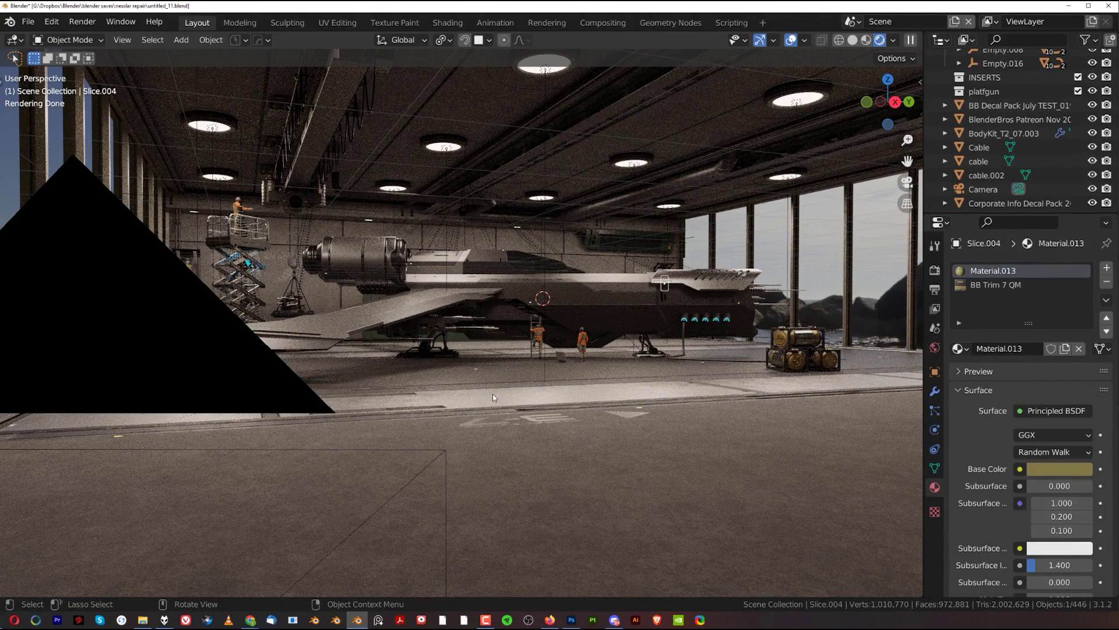
left_click(150, 363)
key("KP_0")
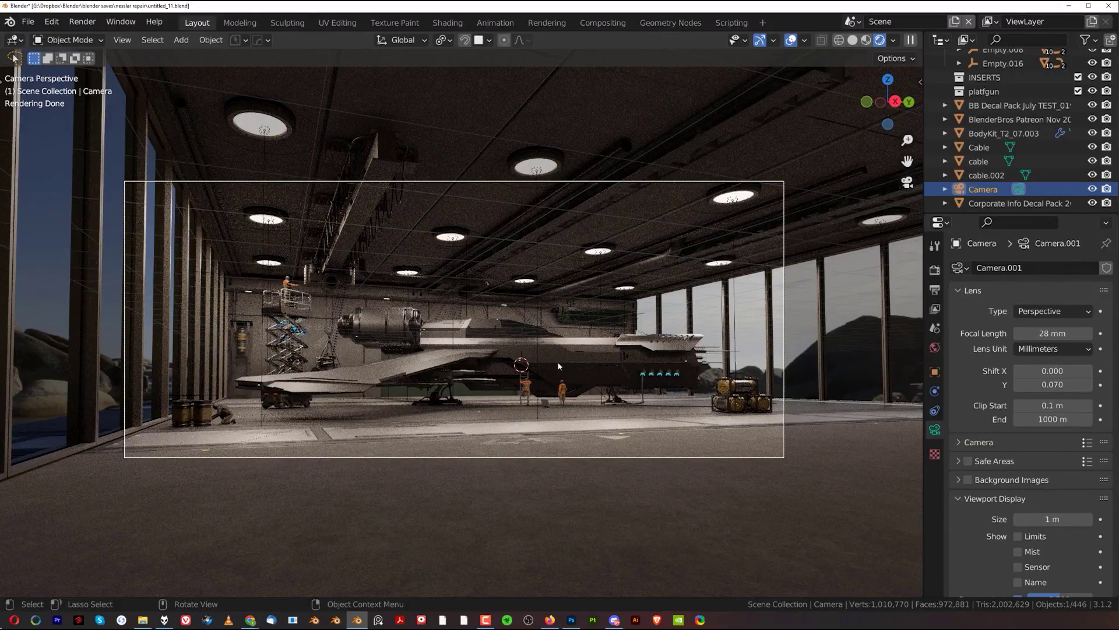
- Examine the hangar framing through the camera, and switch to the hangar image in Photoshop
scroll(607, 403, "up", 4)
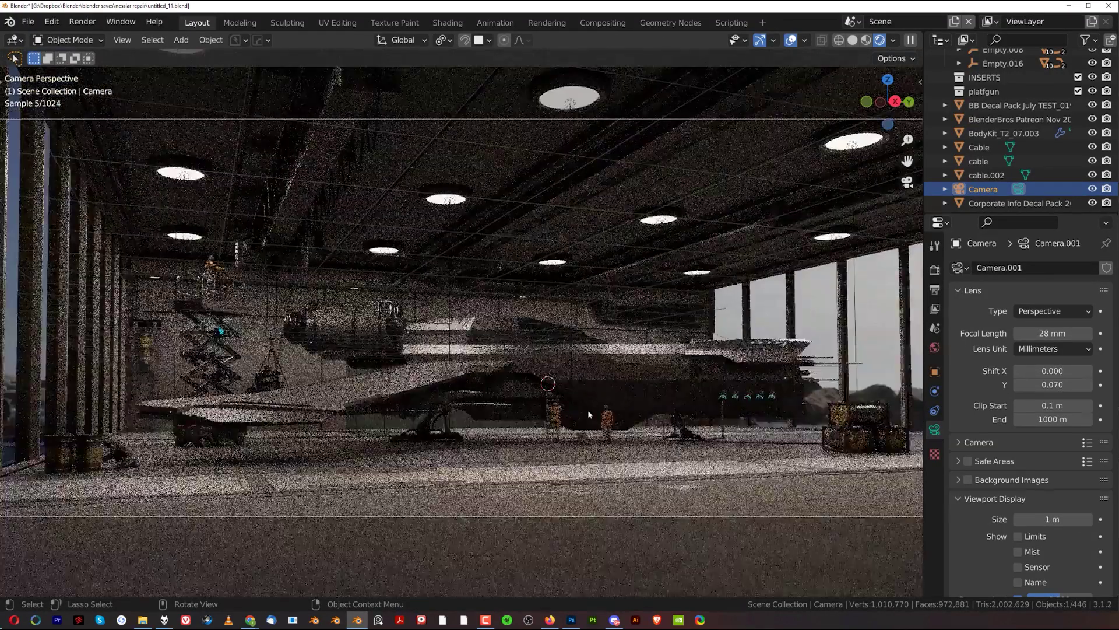
scroll(587, 409, "down", 4)
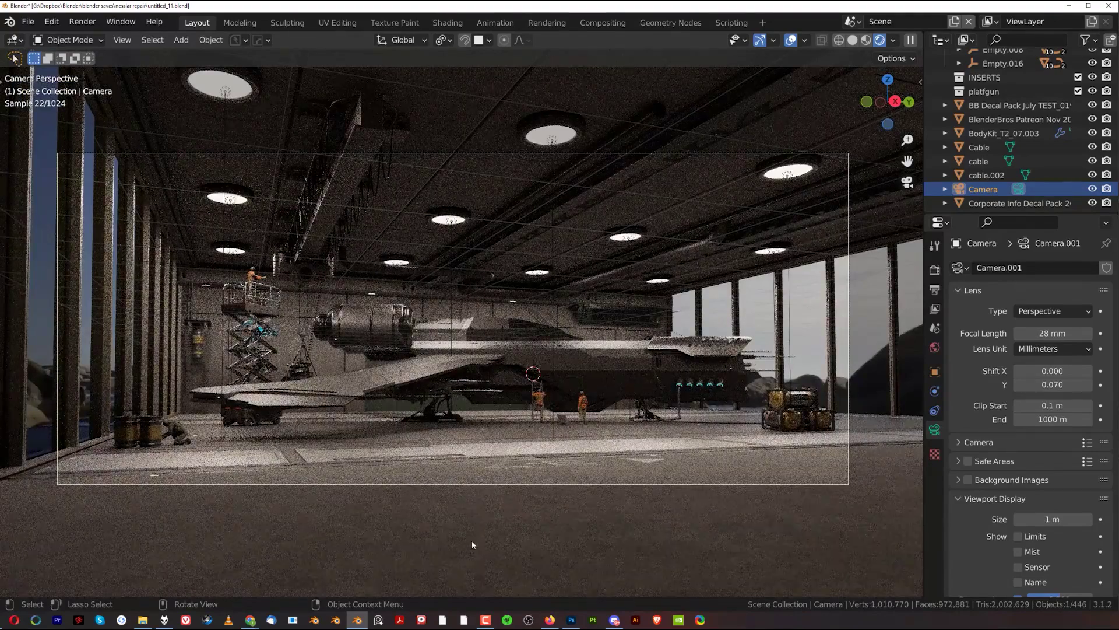
left_click(571, 619)
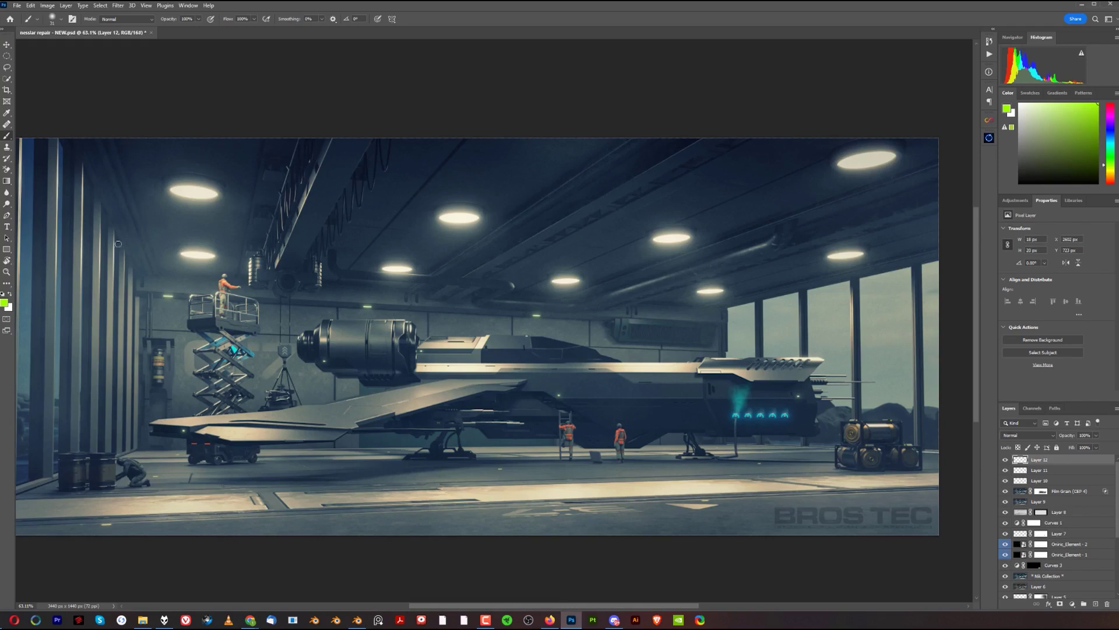
- Circle the individual ceiling lights across the hangar image with green brush strokes
mouse_move(192, 214)
left_mouse_down()
mouse_move(273, 248)
mouse_move(174, 225)
left_mouse_up()
left_click_drag(186, 161, 153, 178)
left_click_drag(449, 190, 499, 194)
left_click_drag(353, 245, 366, 306)
left_click_drag(324, 275, 369, 318)
left_click(548, 266)
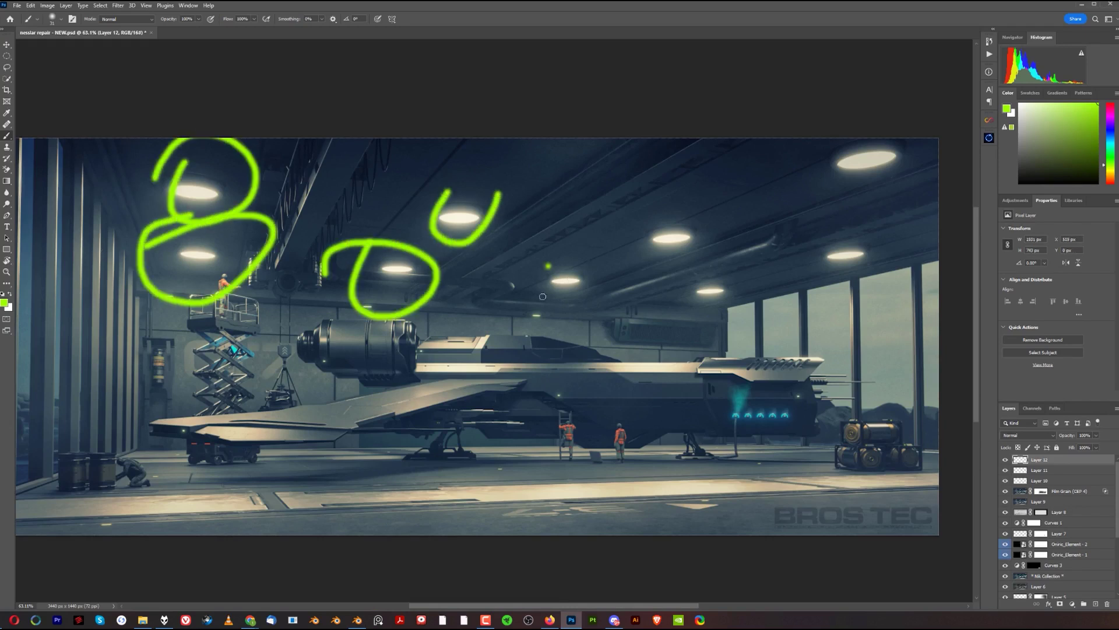
left_click_drag(541, 282, 523, 265)
left_click_drag(619, 251, 619, 240)
mouse_move(822, 140)
left_mouse_down()
mouse_move(814, 213)
mouse_move(930, 146)
left_mouse_up()
left_click_drag(781, 140, 743, 170)
left_click_drag(825, 246, 788, 313)
- Undo all the green circles around the ceiling lights
key("ctrl+z")
key("ctrl+z")
key("ctrl+z")
key("ctrl+z")
key("ctrl+z")
key("ctrl+z")
key("ctrl+z")
key("ctrl+z")
key("ctrl+z")
key("ctrl+z")
key("ctrl+z")
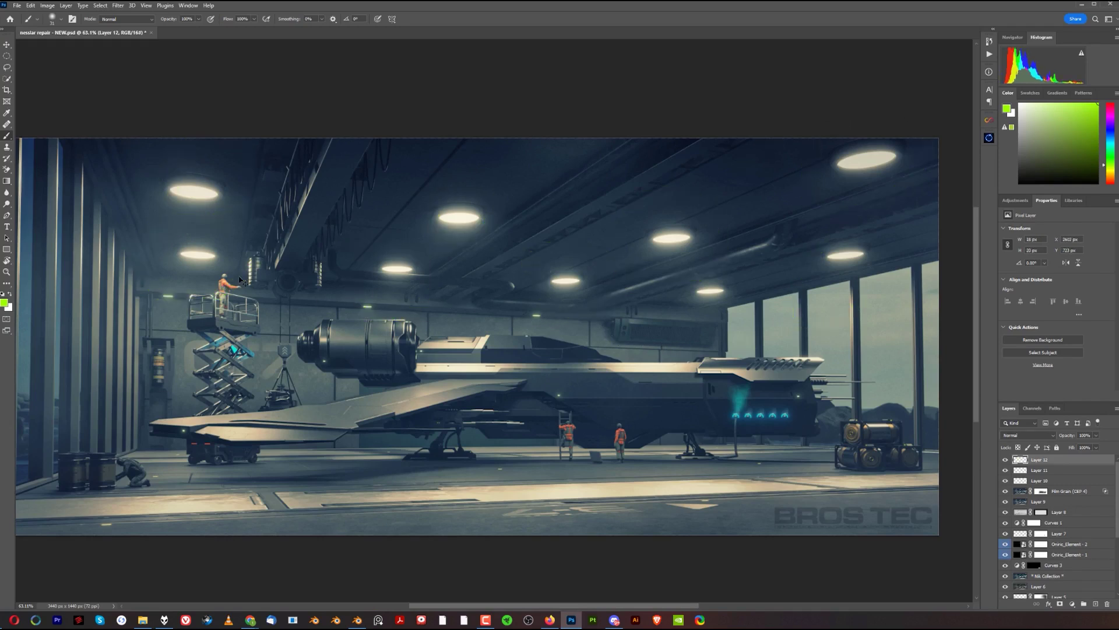
- Try straight green lines linking the far row of ceiling lights, and undo them
left_click(200, 250)
left_click(703, 290, "shift")
left_click(853, 251, "shift")
key("ctrl+z")
key("ctrl+z")
key("ctrl+z")
key("ctrl+z")
- Outline the ceiling and the foreground floor strip with freehand green strokes, and undo both outlines
mouse_move(137, 141)
left_mouse_down()
mouse_move(147, 270)
mouse_move(193, 277)
mouse_move(744, 312)
mouse_move(926, 248)
mouse_move(928, 180)
mouse_move(887, 146)
mouse_move(142, 133)
left_mouse_up()
mouse_move(18, 490)
left_mouse_down()
mouse_move(929, 466)
mouse_move(931, 514)
mouse_move(929, 532)
mouse_move(841, 537)
mouse_move(18, 525)
left_mouse_up()
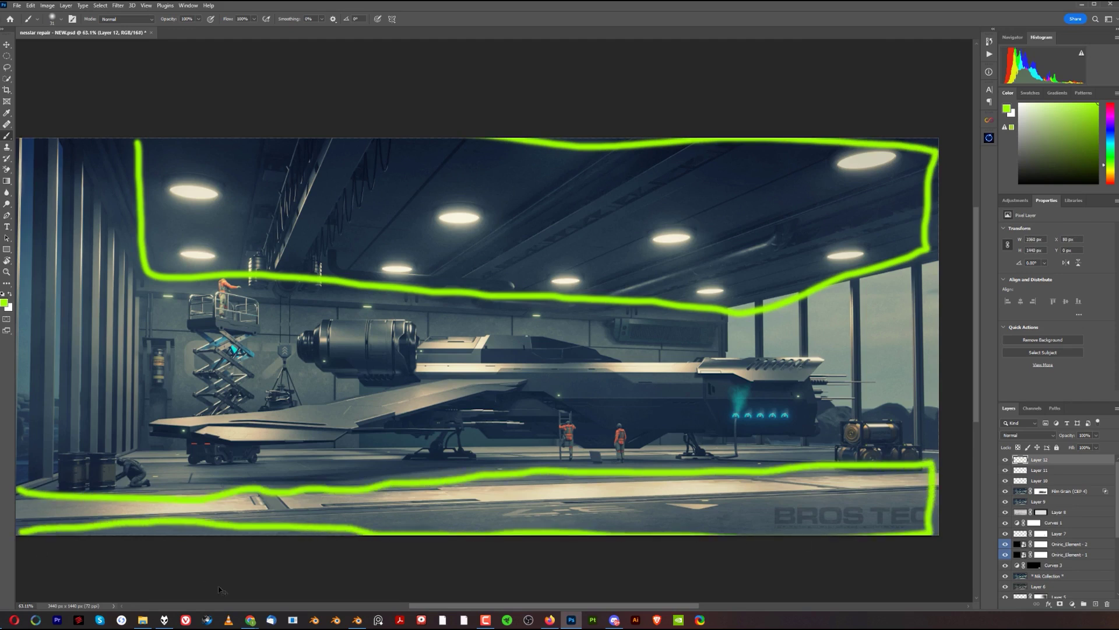
key("ctrl+z")
key("ctrl+z")
- Frame the bright foreground floor strip with straight green lines
left_click(936, 524, "shift")
left_click(23, 525, "shift")
left_click(32, 484, "shift")
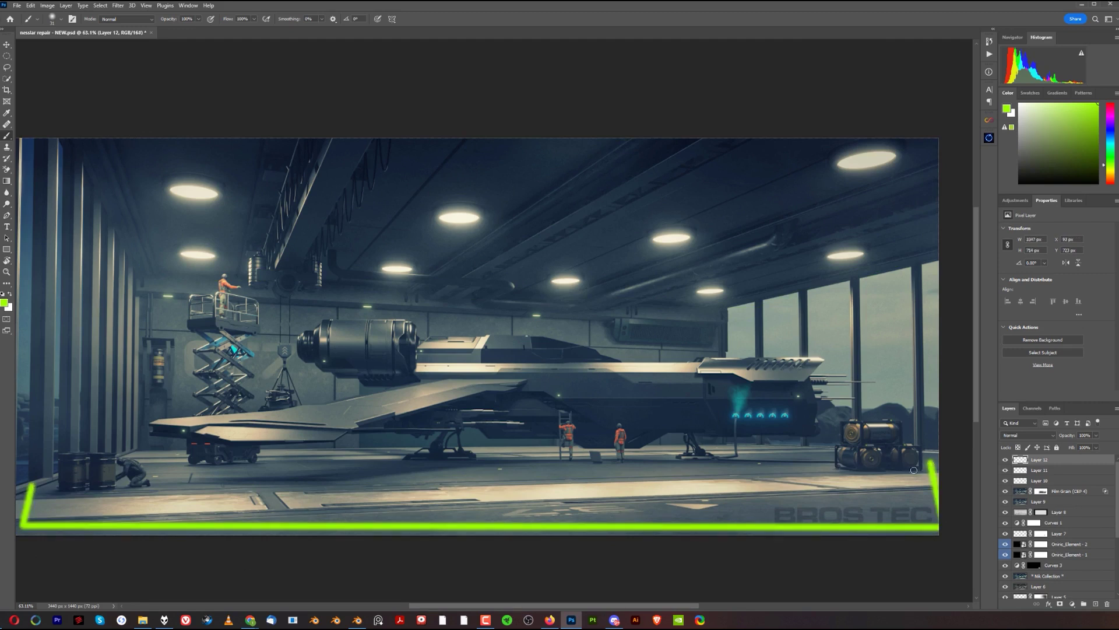
left_click(932, 462, "shift")
- Frame the ceiling area with straight green lines, replacing the first lower edge with one ending at the back wall's far corner
left_click(907, 303, "shift")
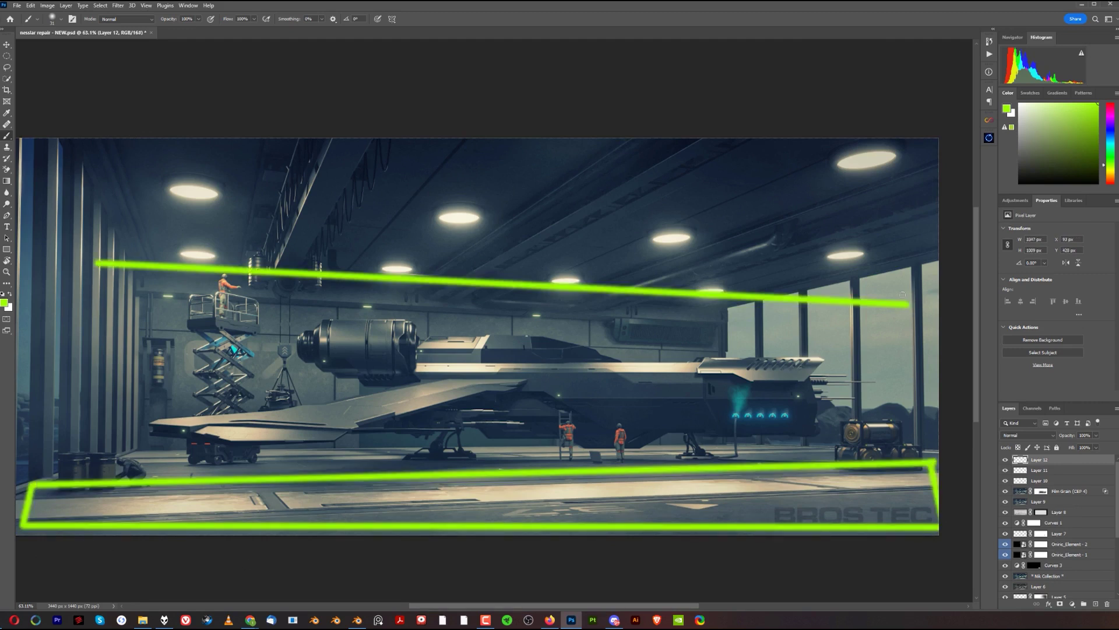
key("ctrl+z")
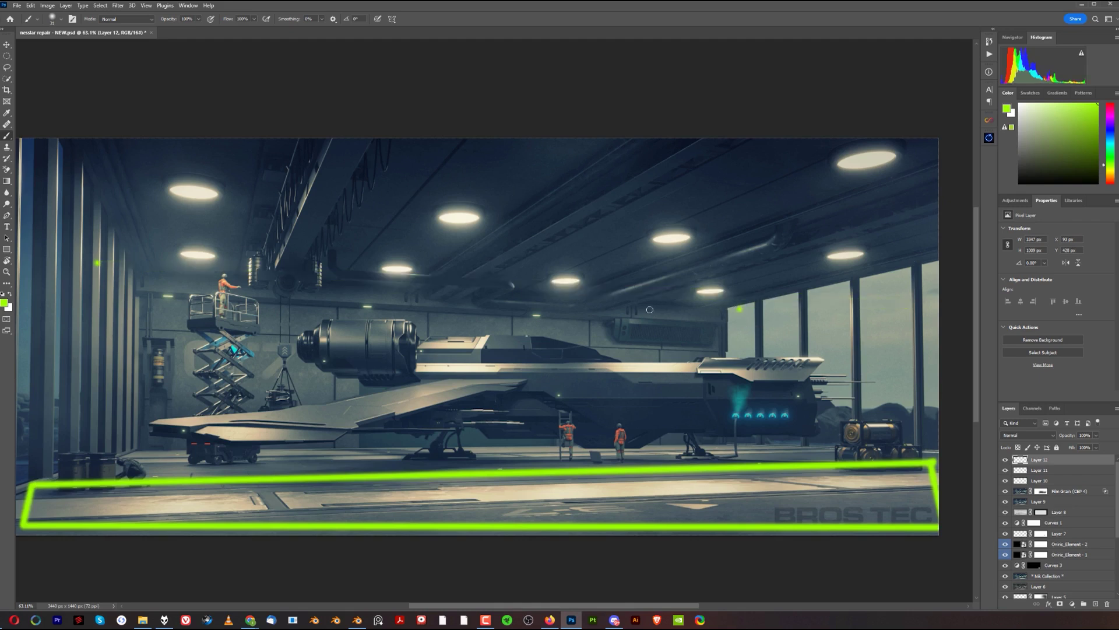
left_click(739, 309, "shift")
left_click(57, 163, "shift")
left_click(910, 142, "shift")
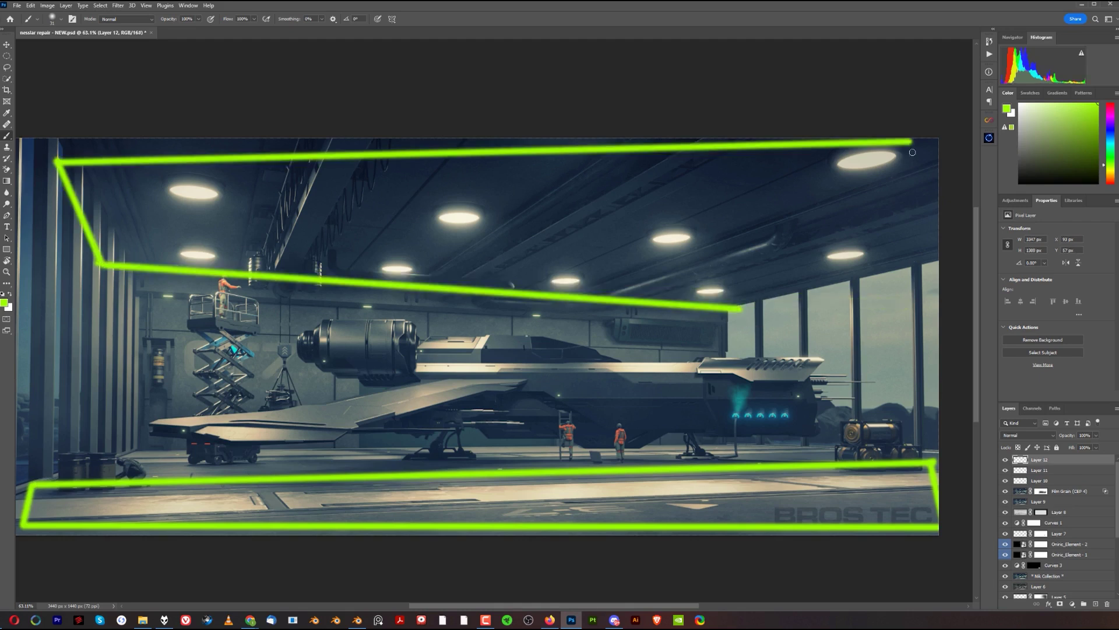
left_click(912, 229, "shift")
left_click(766, 290, "shift")
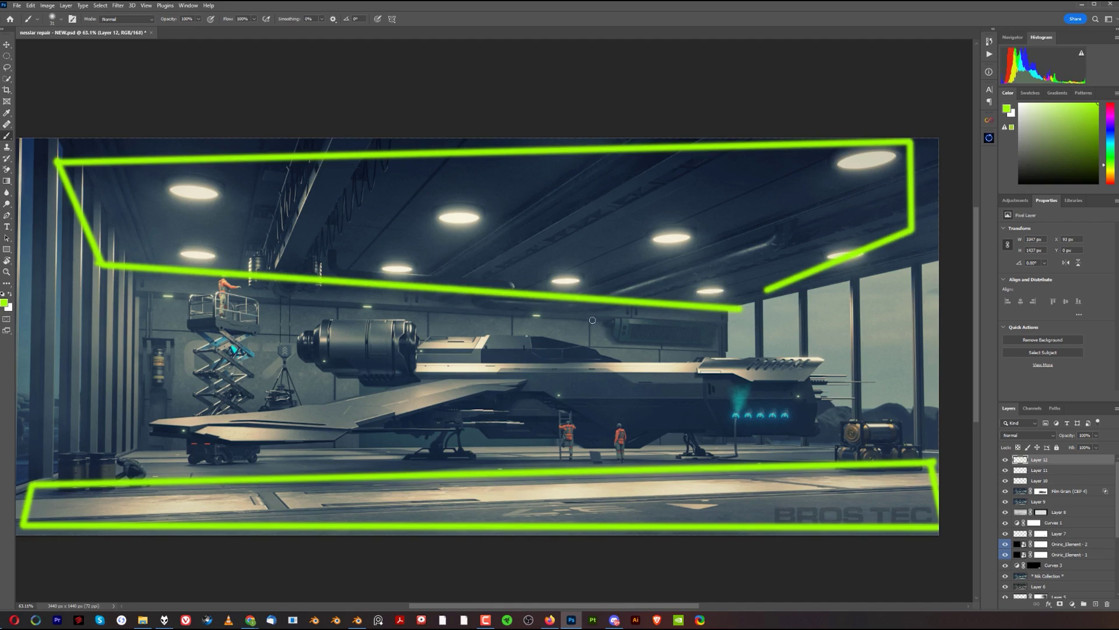
- Draw two converging straight green lines above and below the ship, and undo them
left_click(158, 315)
left_click(743, 347, "shift")
left_click(110, 451)
left_click(862, 406, "shift")
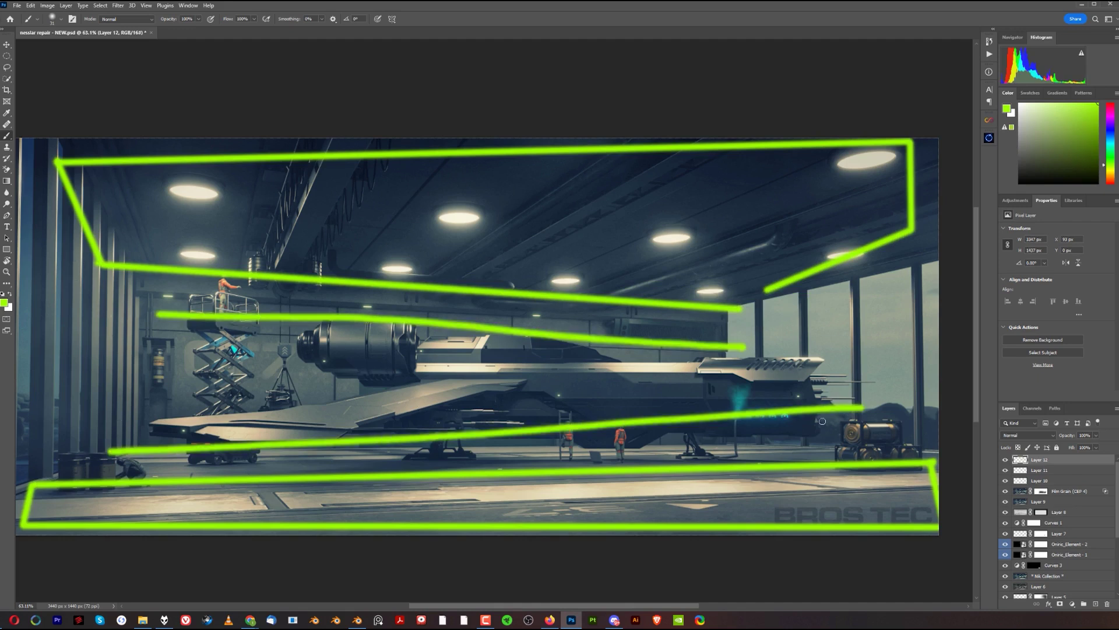
key("ctrl+z")
key("ctrl+z")
key("ctrl+z")
key("ctrl+z")
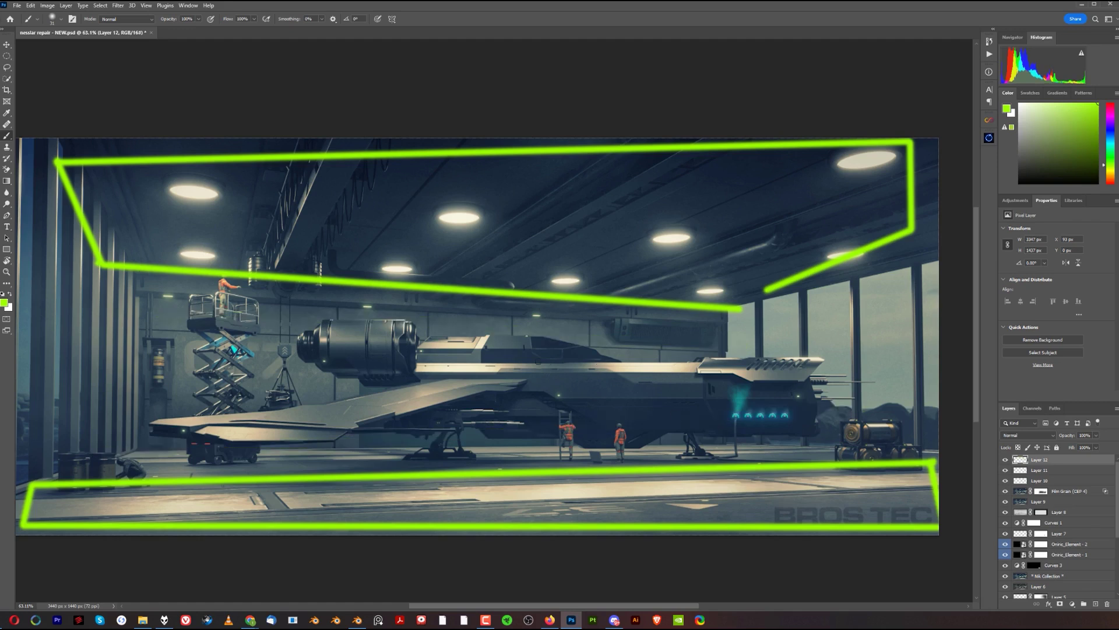
- Undo the straight green frames around the ceiling and the foreground floor strip
key("ctrl+z")
key("ctrl+z")
key("ctrl+z")
key("ctrl+z")
key("ctrl+z")
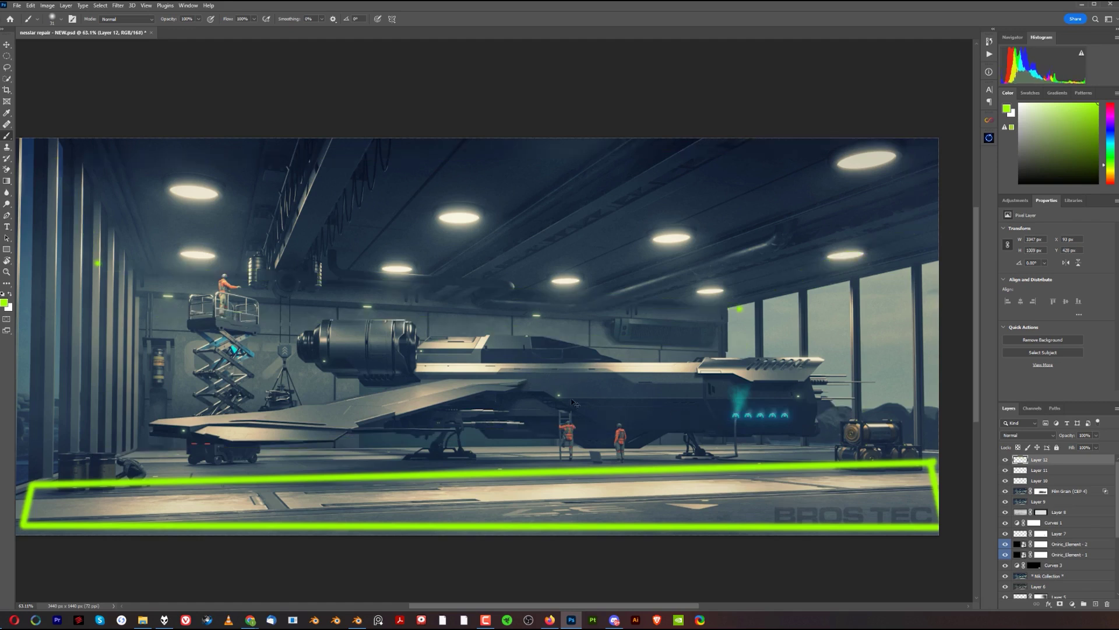
key("ctrl+z")
key("ctrl+z")
key("ctrl+z")
key("ctrl+z")
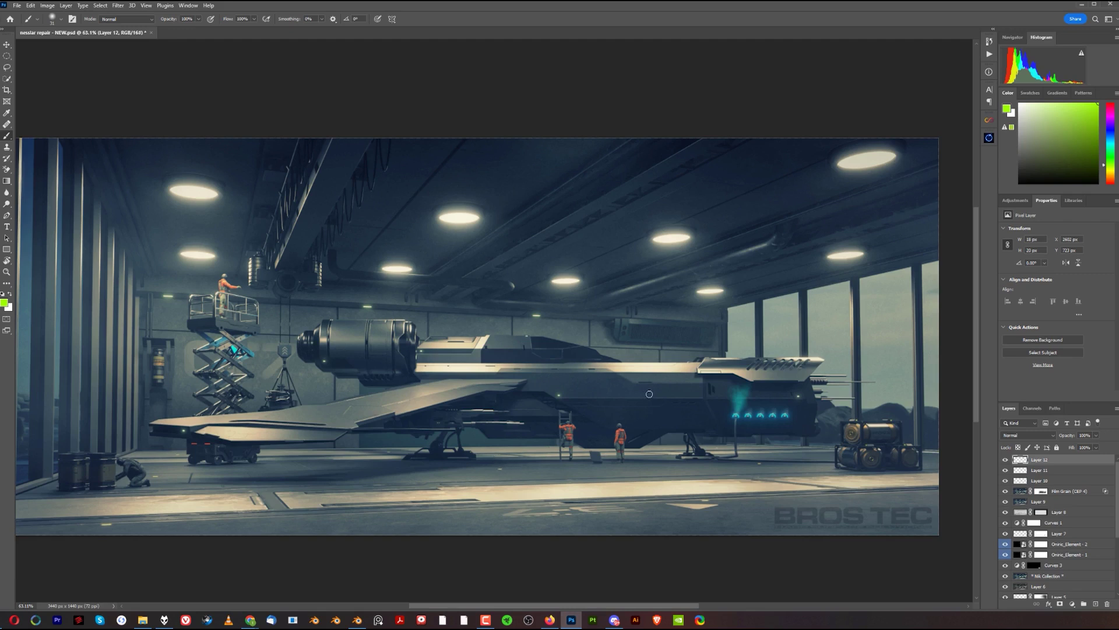
- Circle the cyan lights at the ship's rear, add a stroke near the back wall's vent, and undo the marks
mouse_move(753, 395)
left_mouse_down()
mouse_move(724, 397)
mouse_move(746, 440)
mouse_move(793, 438)
mouse_move(786, 406)
mouse_move(751, 397)
mouse_move(741, 415)
mouse_move(749, 441)
mouse_move(798, 441)
mouse_move(770, 393)
mouse_move(732, 419)
mouse_move(792, 446)
left_mouse_up()
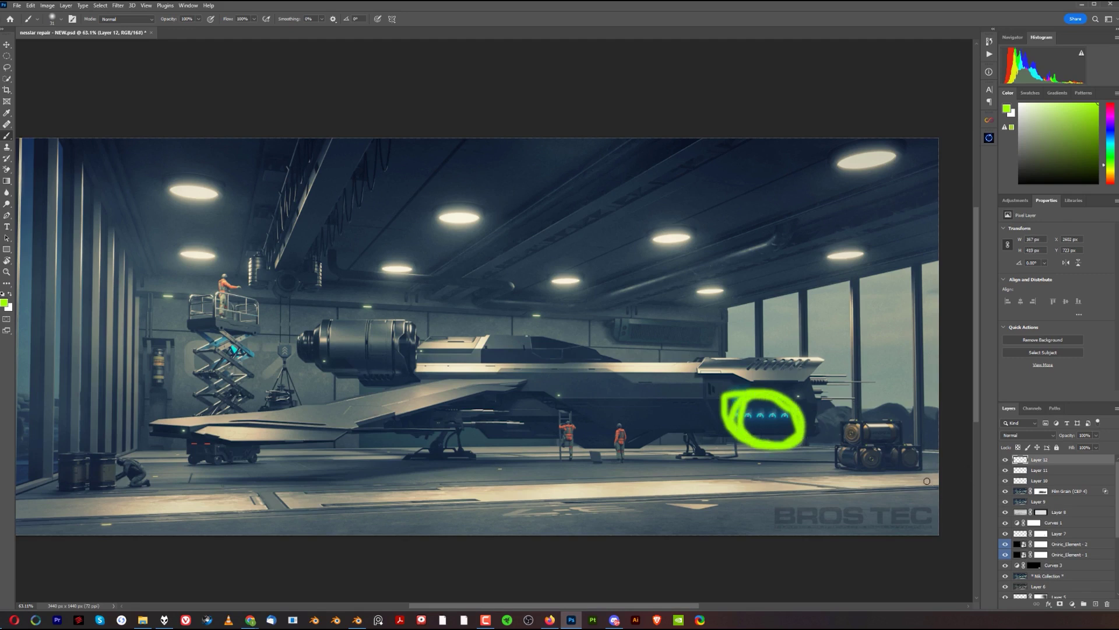
key("ctrl+z")
mouse_move(694, 309)
left_mouse_down()
mouse_move(646, 299)
mouse_move(600, 323)
mouse_move(620, 362)
mouse_move(750, 367)
mouse_move(712, 307)
mouse_move(698, 329)
mouse_move(736, 350)
mouse_move(700, 336)
left_mouse_up()
key("ctrl+z")
key("ctrl+z")
key("ctrl+z")
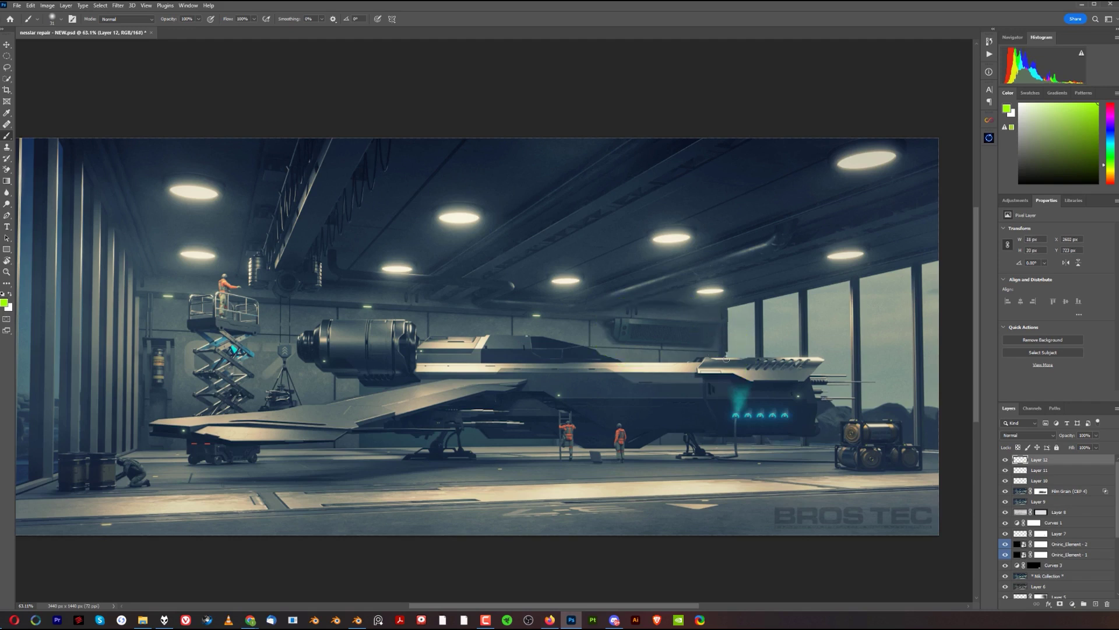
- Toggle the visibility of Layer 12 to compare the image, and leave the layer hidden
left_click(1005, 459)
left_click(1005, 460)
left_click(1005, 459)
left_click(1005, 460)
mouse_move(752, 434)
left_mouse_down()
mouse_move(771, 400)
mouse_move(726, 427)
left_mouse_up()
key("ctrl+comma")
- Examine the composition of the hangar image at thumbnail size, and return to a centered full view
scroll(567, 400, "down", 5)
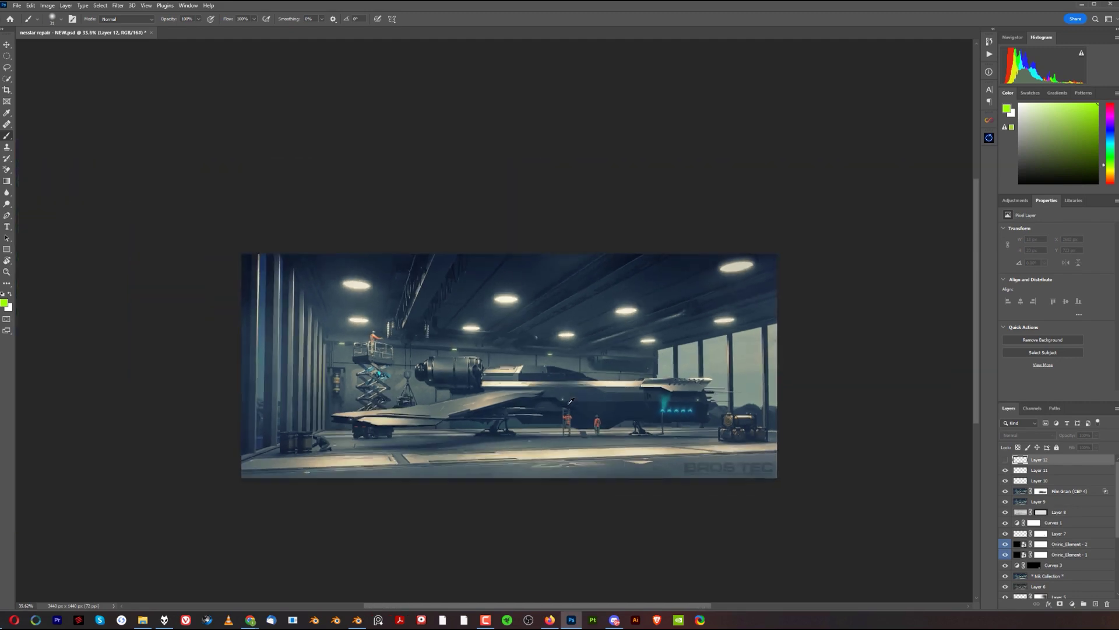
scroll(589, 415, "up", 1)
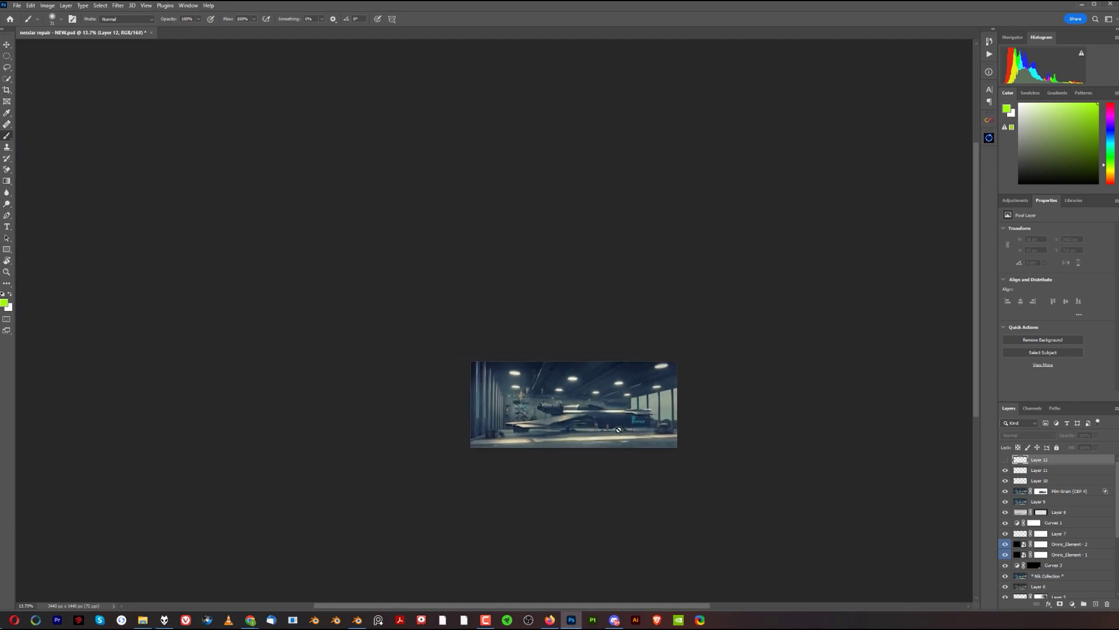
scroll(606, 441, "up", 5)
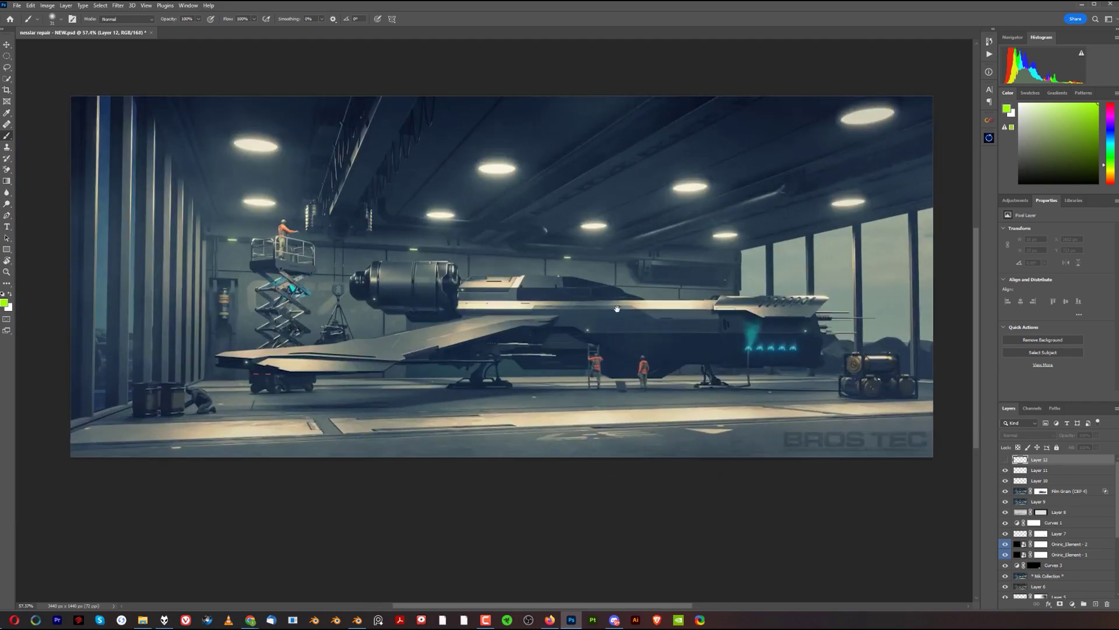
left_click_drag(615, 324, 604, 362)
scroll(605, 359, "up", 1)
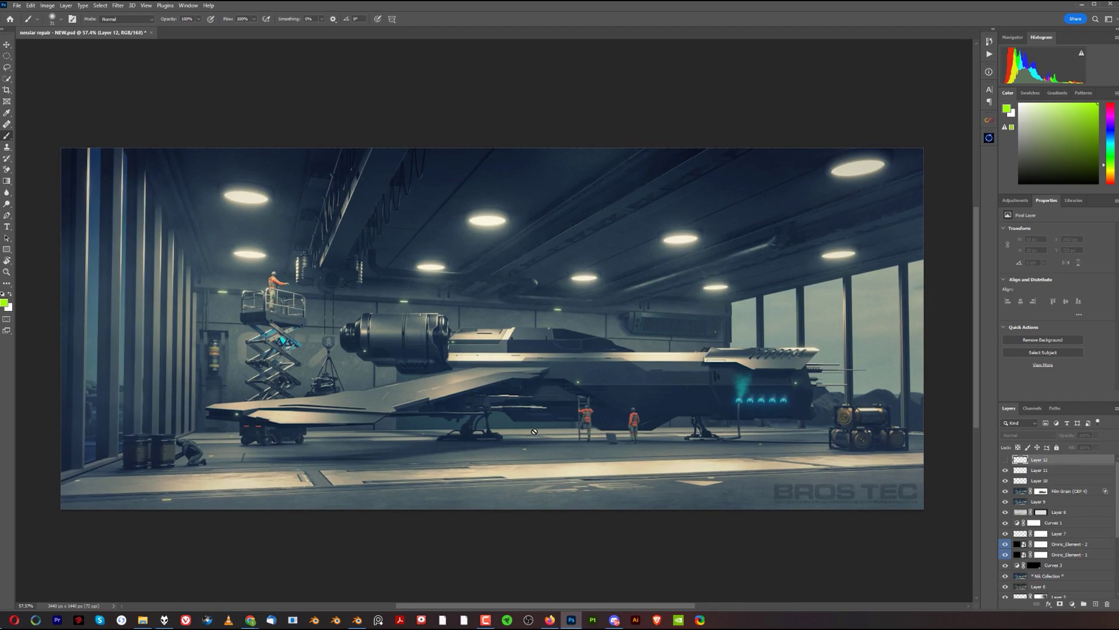
- Switch to Blender, leave the camera view, and examine the ship and hangar from closer and lower viewpoints
left_click(358, 619)
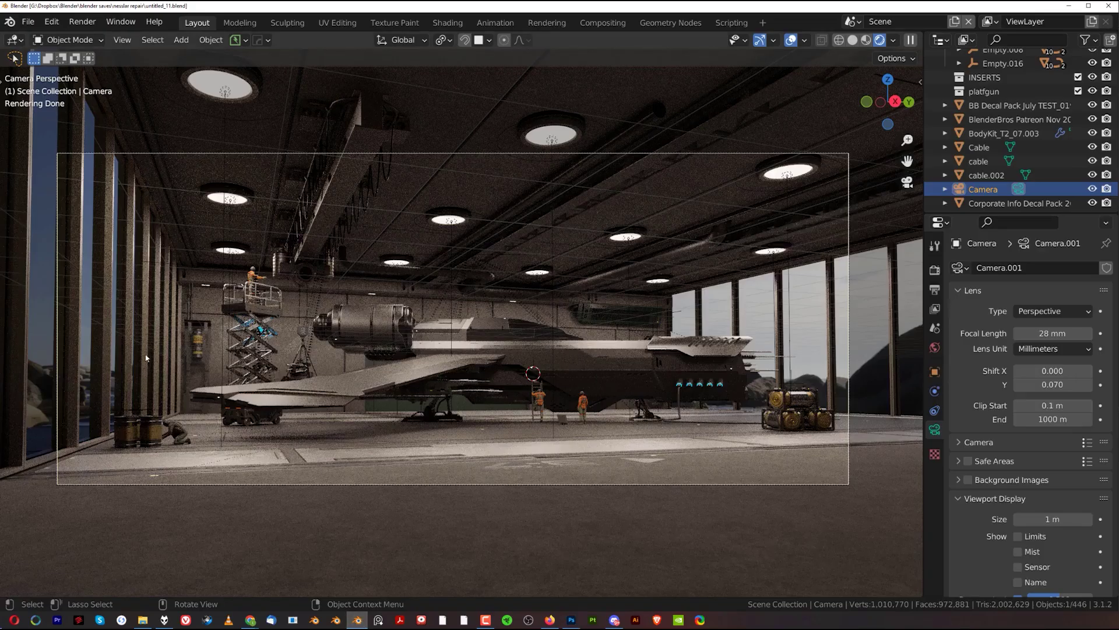
left_click(277, 355)
key("KP_0")
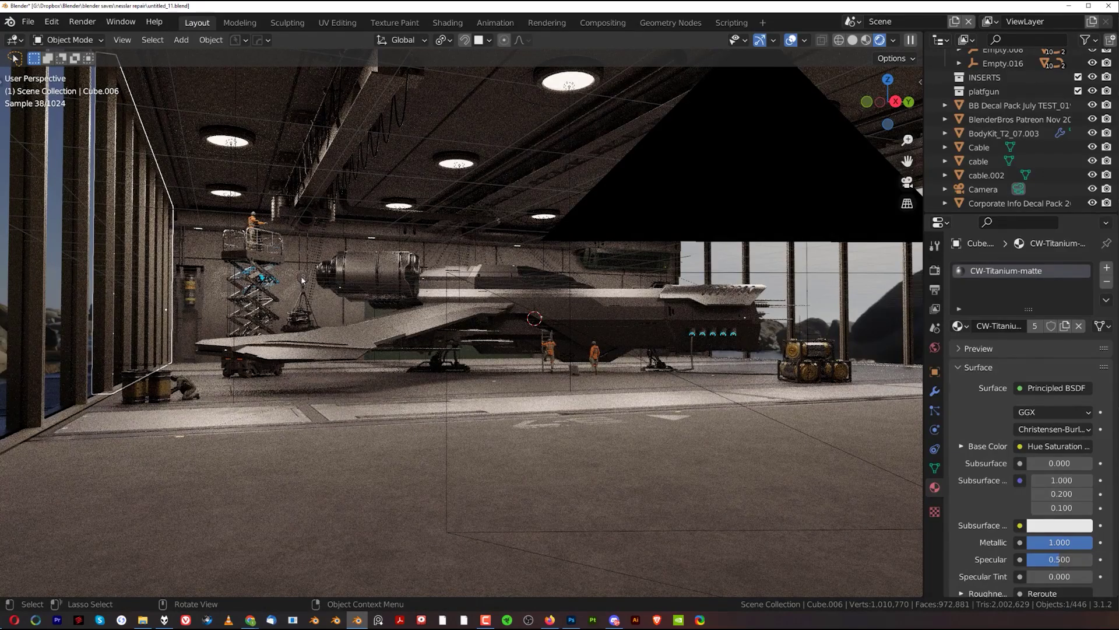
scroll(357, 292, "up", 5)
scroll(357, 292, "up", 3)
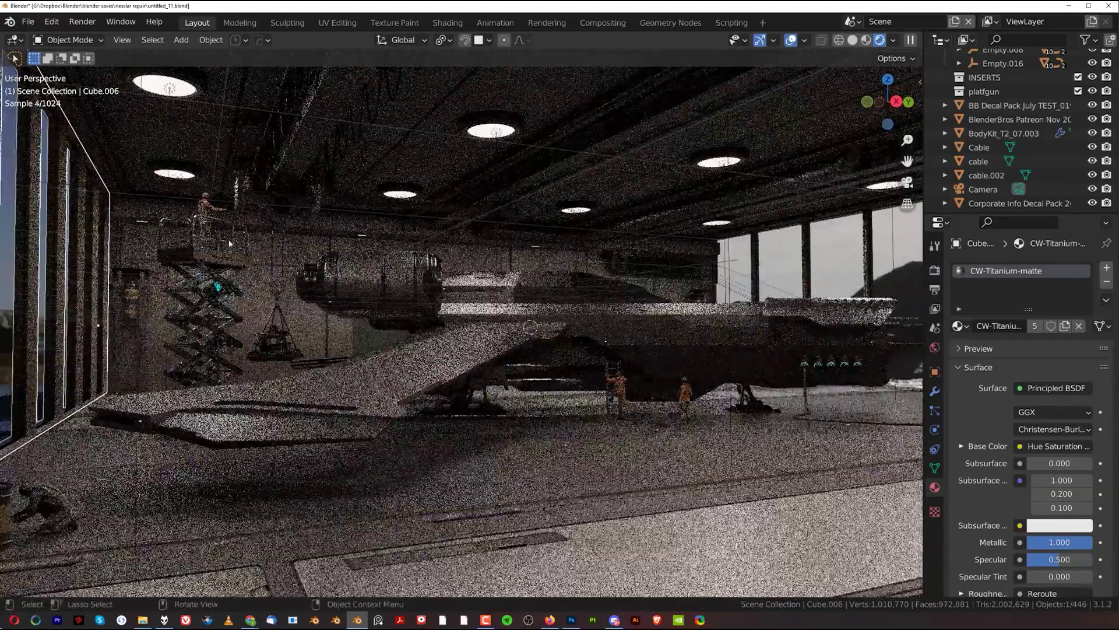
left_click_drag(307, 256, 302, 231)
left_click_drag(538, 306, 667, 409)
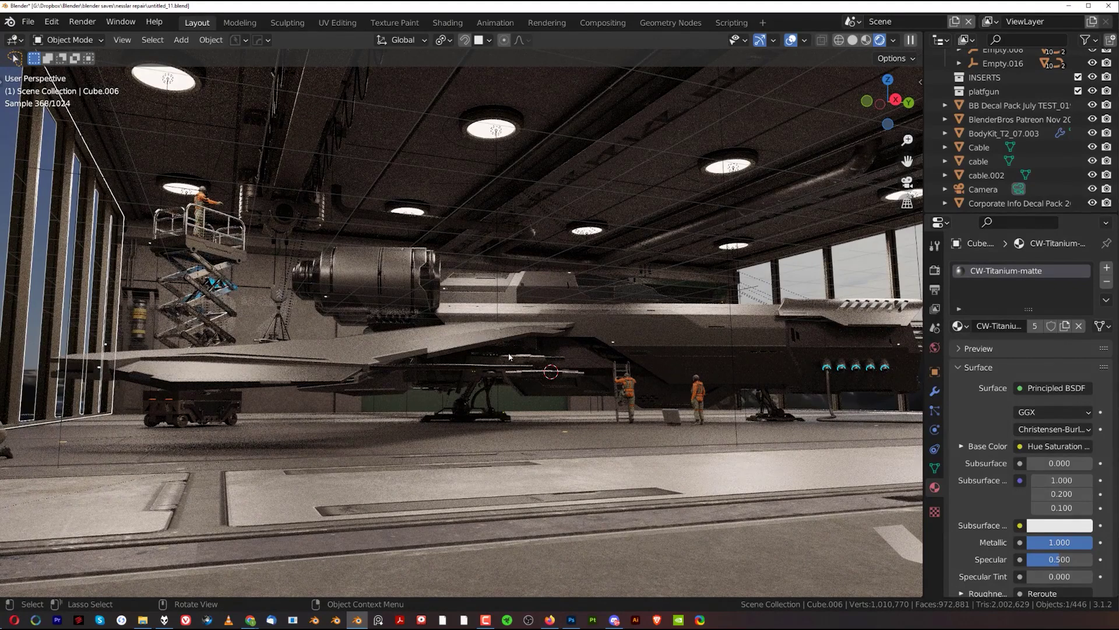
scroll(533, 334, "down", 3)
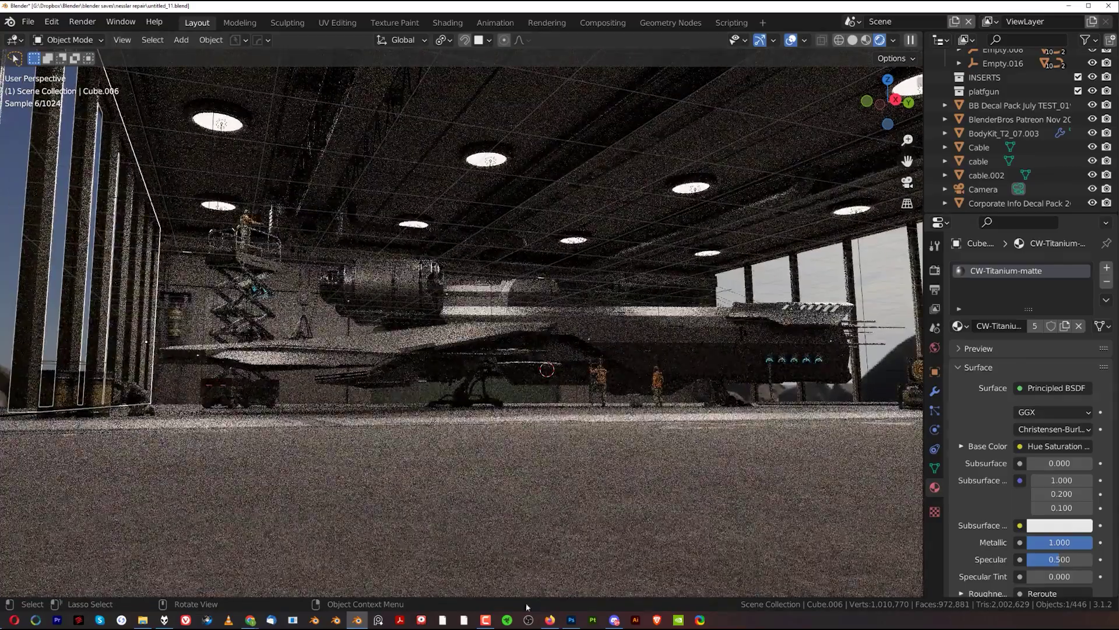
- Switch to Photoshop, add a new layer, and mark the gaps around the scissor lift and ship's nose in green
left_click(571, 619)
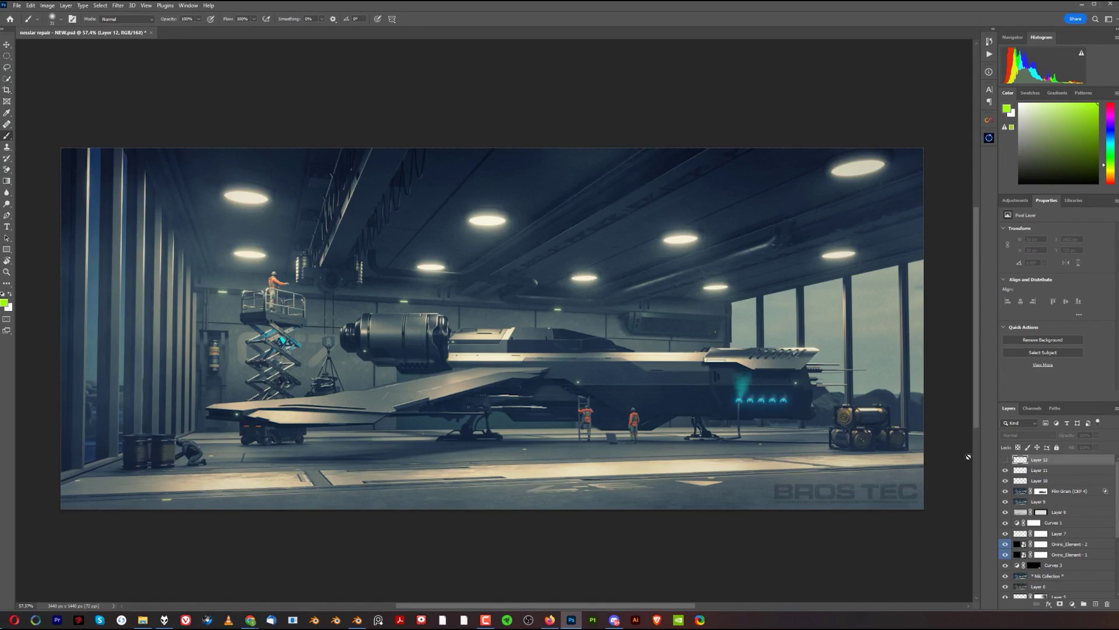
left_click(1095, 604)
scroll(265, 362, "up", 1)
left_click_drag(321, 278, 320, 367)
left_click_drag(347, 300, 347, 370)
left_click_drag(274, 258, 306, 293)
mouse_move(206, 290)
left_mouse_down()
mouse_move(236, 326)
mouse_move(213, 398)
mouse_move(196, 406)
left_mouse_up()
left_click_drag(168, 397, 222, 468)
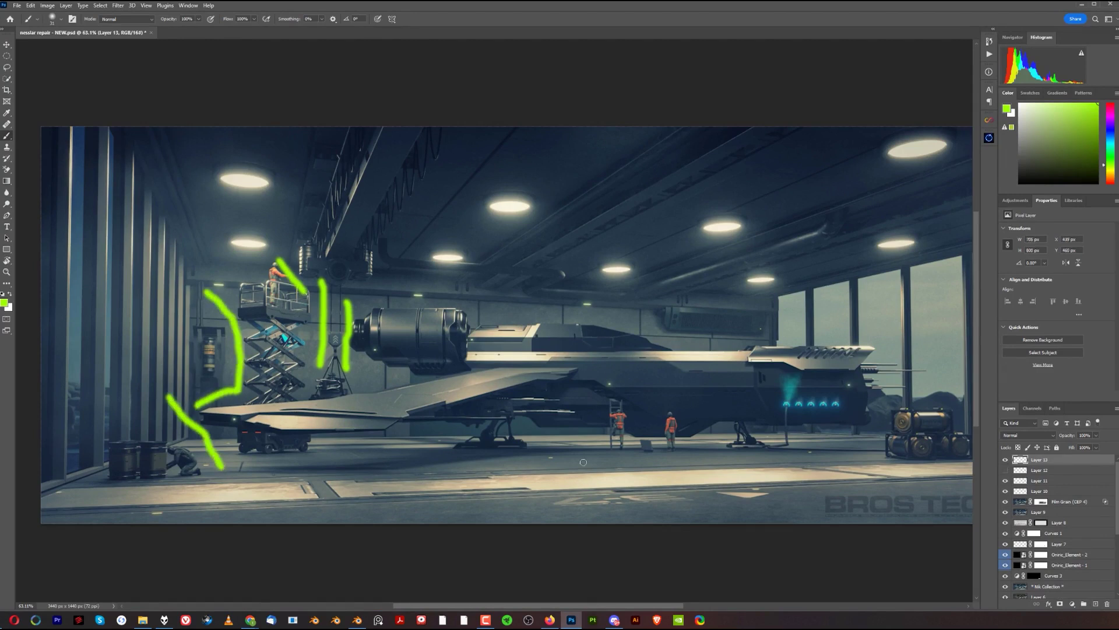
- Mark the two workers beneath the ship, circle both landing gears, and trace the silhouette along the ship's top
mouse_move(627, 421)
left_mouse_down()
mouse_move(629, 470)
mouse_move(656, 437)
mouse_move(662, 471)
left_mouse_up()
left_click_drag(603, 444, 739, 429)
mouse_move(466, 437)
left_mouse_down()
mouse_move(473, 490)
mouse_move(433, 451)
left_mouse_up()
mouse_move(660, 444)
left_mouse_down()
mouse_move(688, 480)
mouse_move(702, 452)
left_mouse_up()
mouse_move(263, 300)
left_mouse_down()
mouse_move(560, 304)
mouse_move(819, 339)
left_mouse_up()
- Mark the gap between the ship's tail and the cargo crates, and bracket the BROS TEC lettering on the floor
left_click_drag(904, 341, 819, 522)
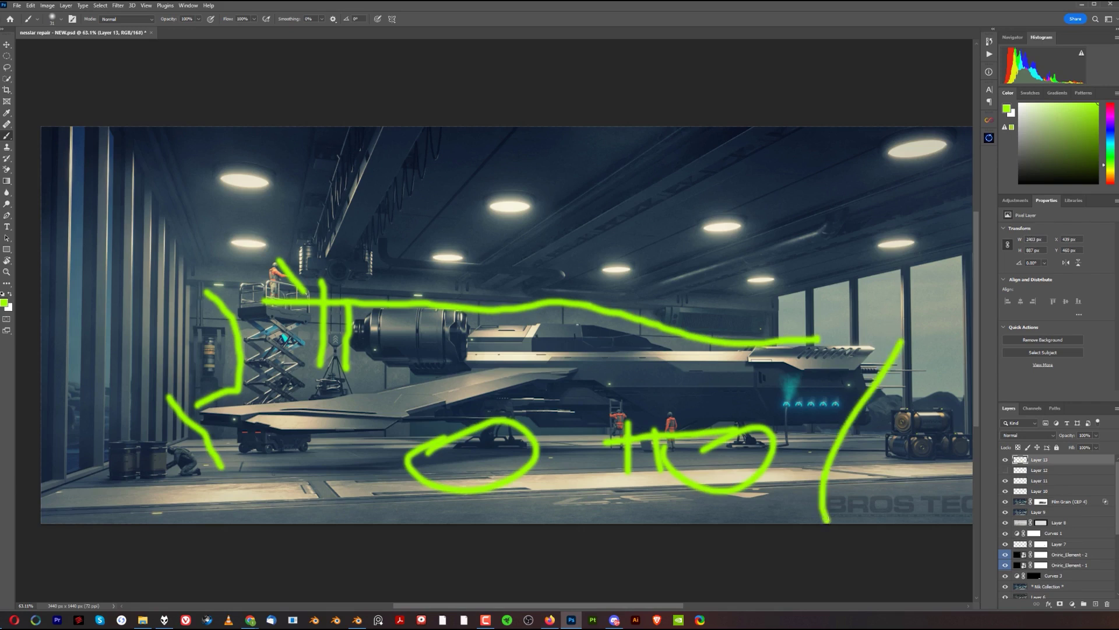
key("ctrl+z")
mouse_move(924, 364)
left_mouse_down()
mouse_move(851, 496)
mouse_move(869, 422)
mouse_move(842, 475)
left_mouse_up()
key("ctrl+z")
mouse_move(781, 492)
left_mouse_down()
mouse_move(955, 477)
mouse_move(790, 524)
left_mouse_up()
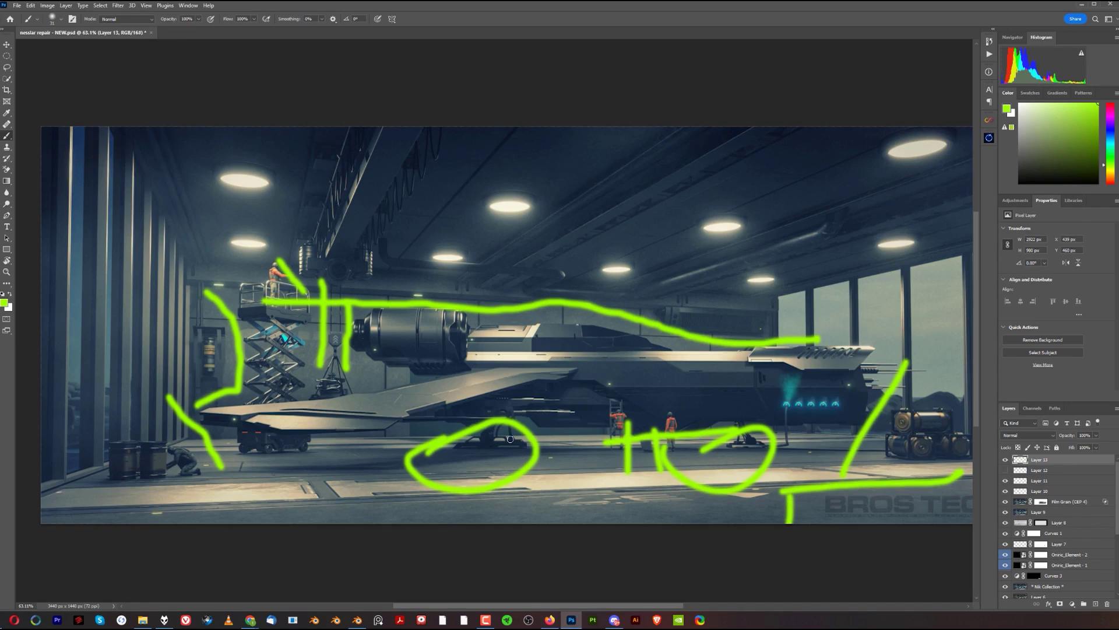
- Delete the layer holding the green gap annotations, and bring the whole hangar image into view
key("Delete")
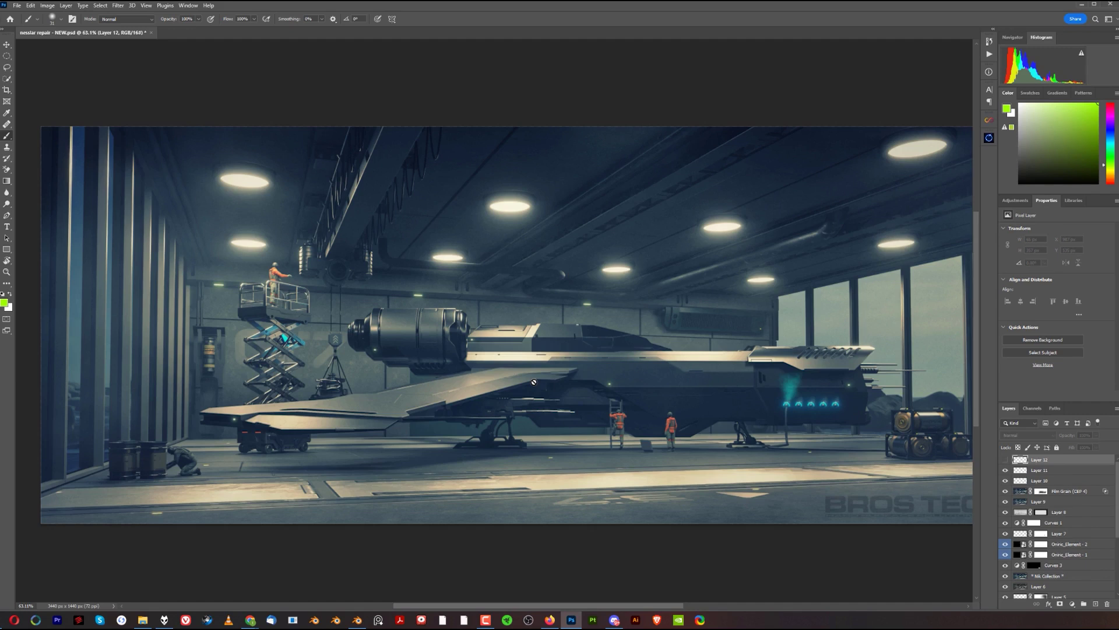
scroll(520, 407, "down", 3)
scroll(521, 373, "up", 2)
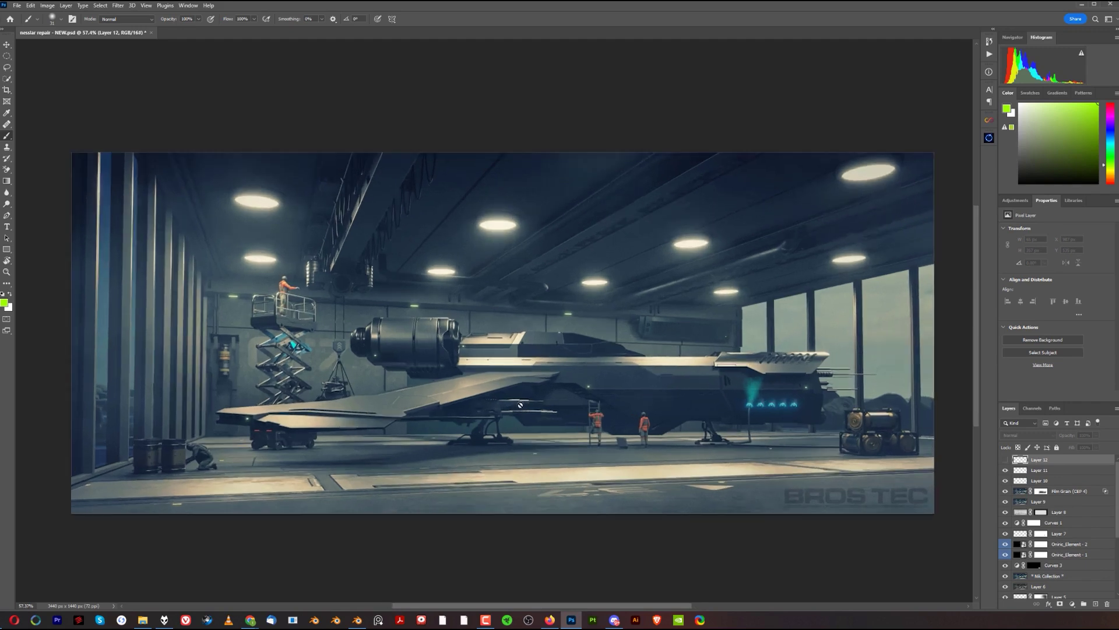
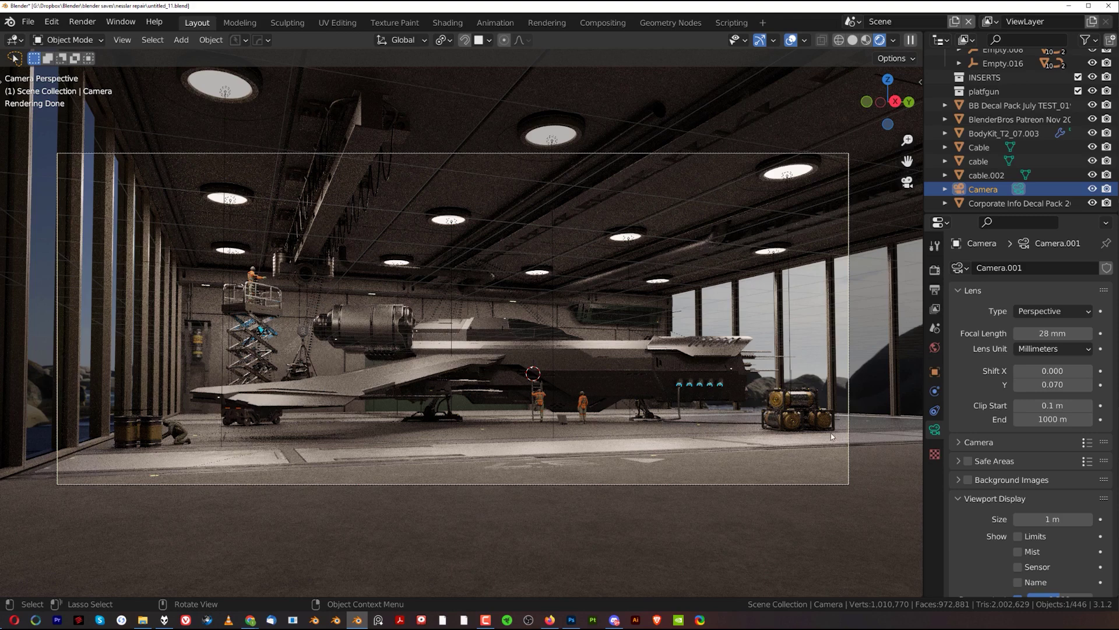
- Highlight the cargo crates, the barrels and the hangar floor in turn, and save the scene file
left_click(787, 409)
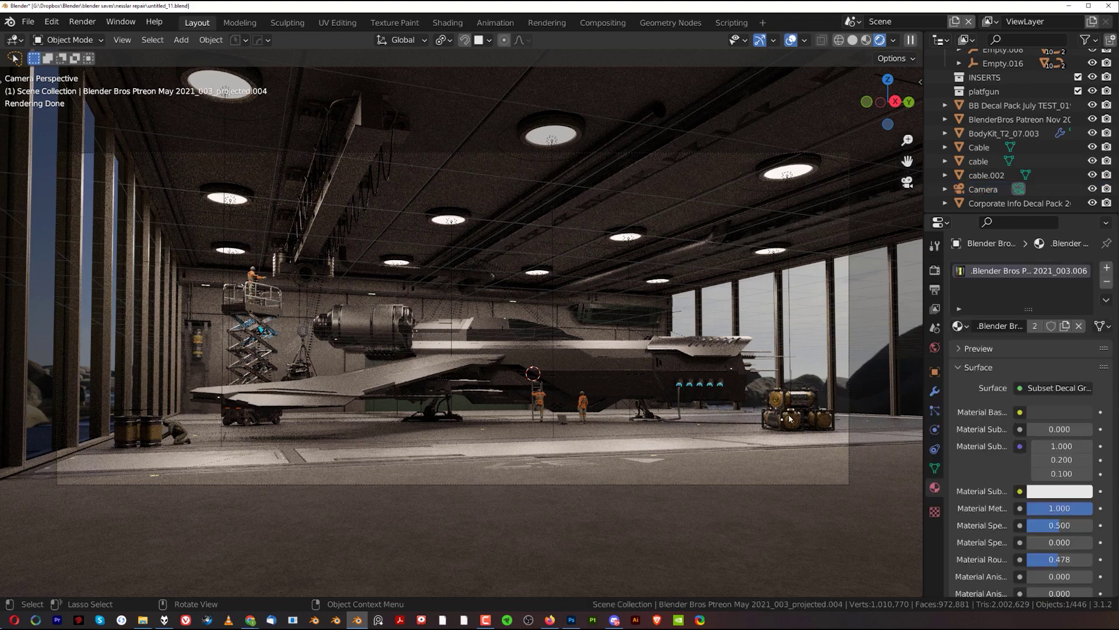
left_click(788, 408)
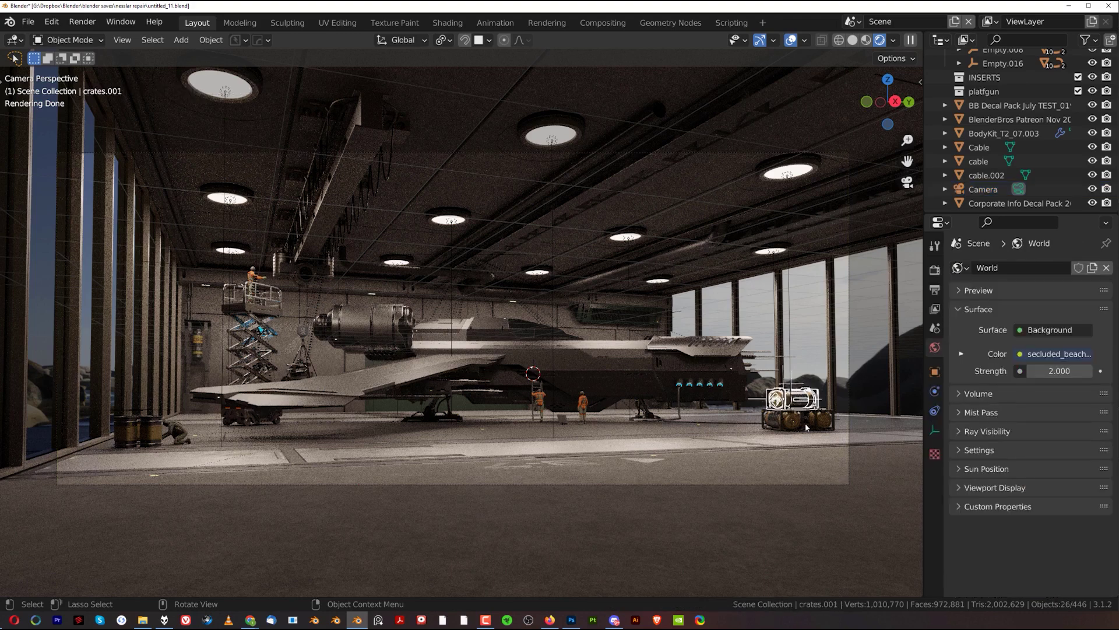
left_click(755, 440)
left_click(134, 427)
left_click(133, 427)
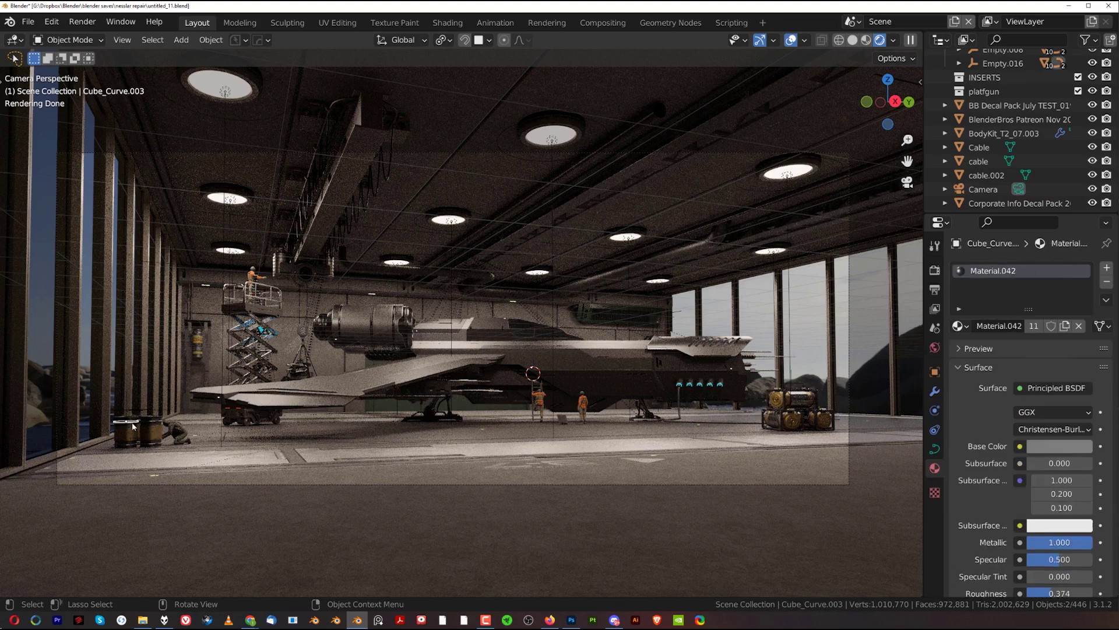
left_click(257, 463)
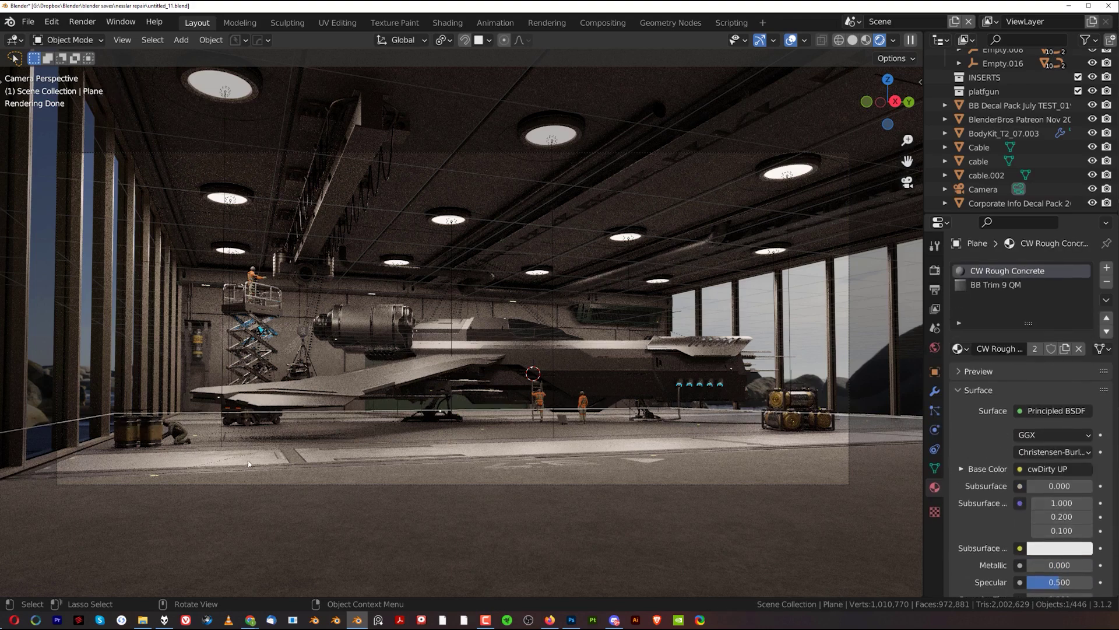
key("ctrl+s")
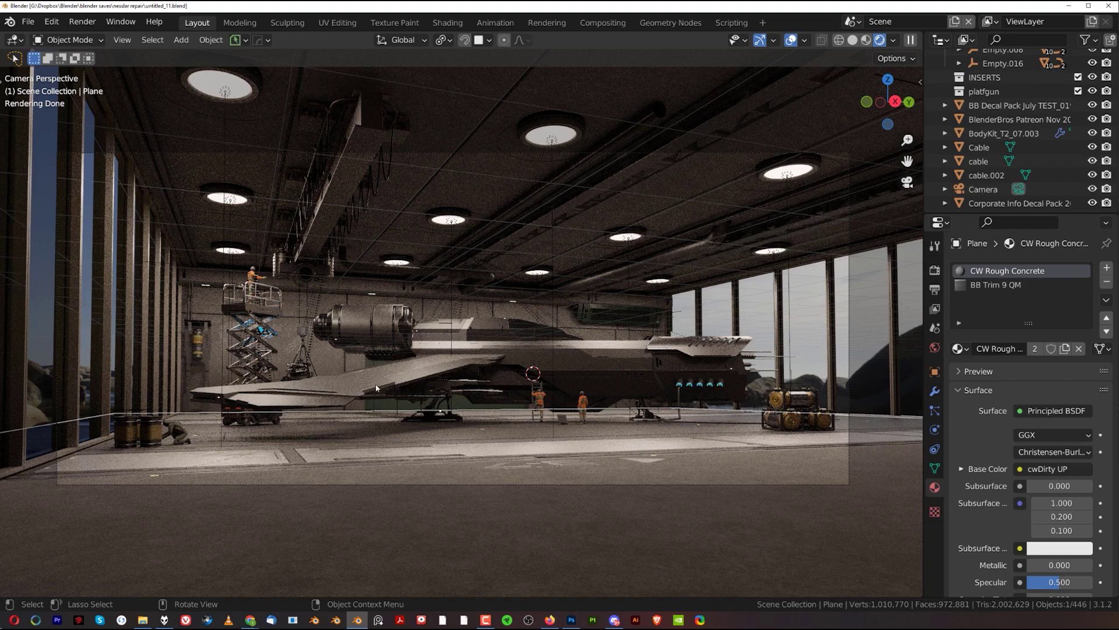
- Switch to Photoshop and stamp the visible hangar image onto Layer 11
left_click(572, 619)
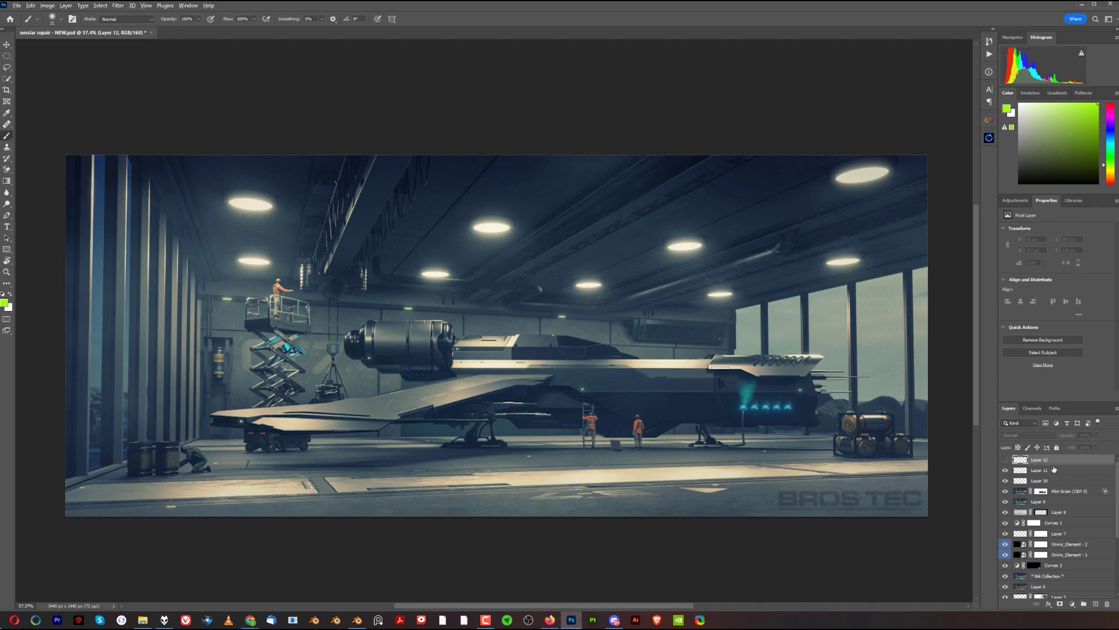
left_click(1050, 502)
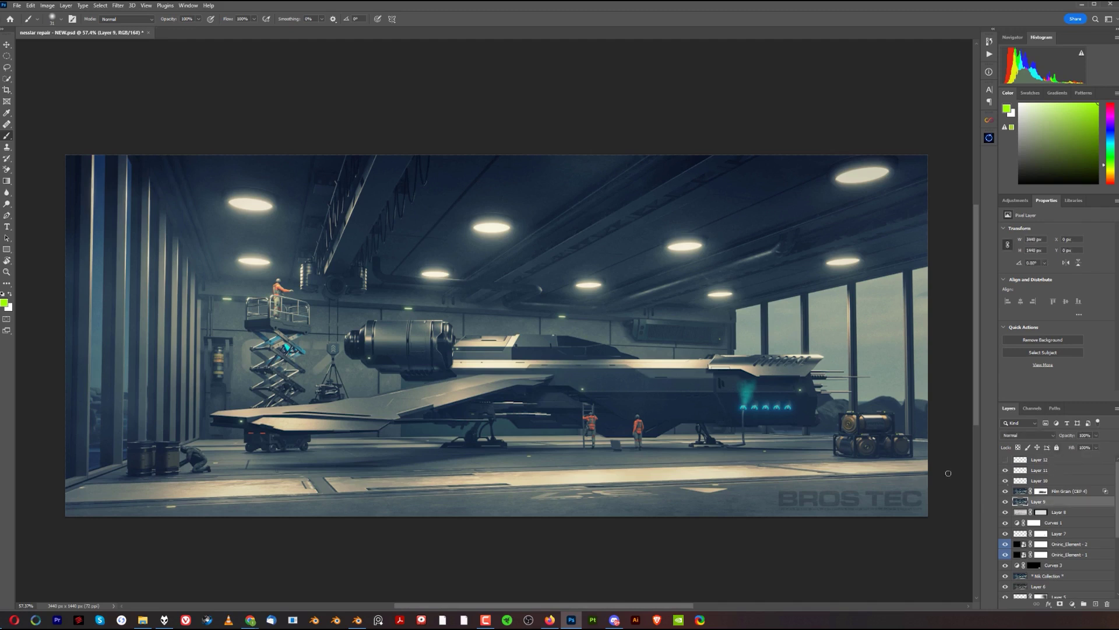
left_click(1068, 464)
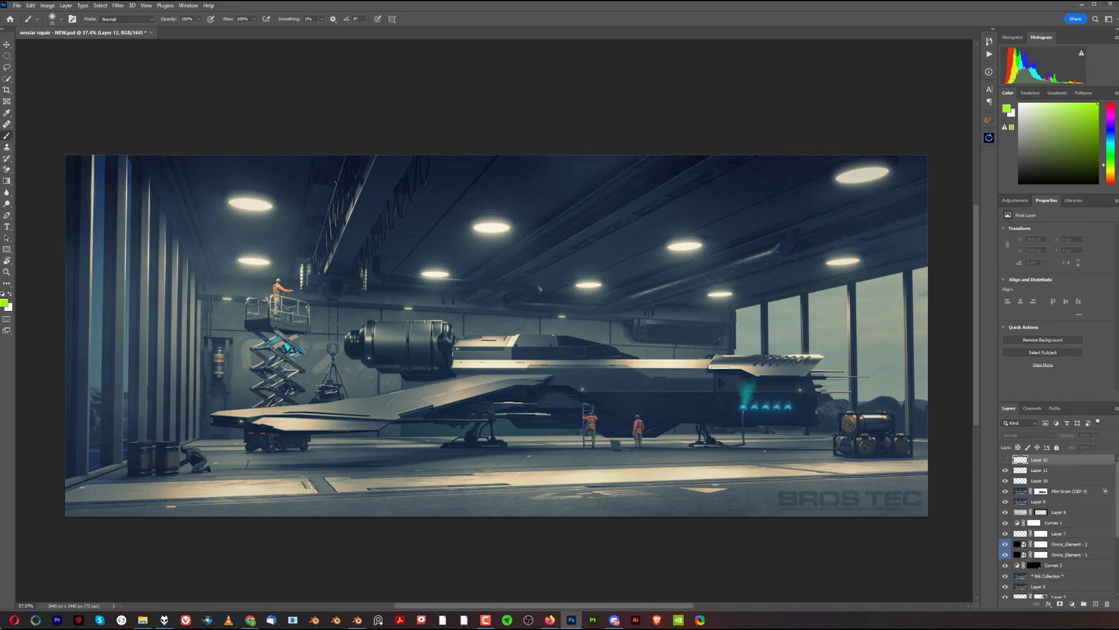
left_click(1042, 473)
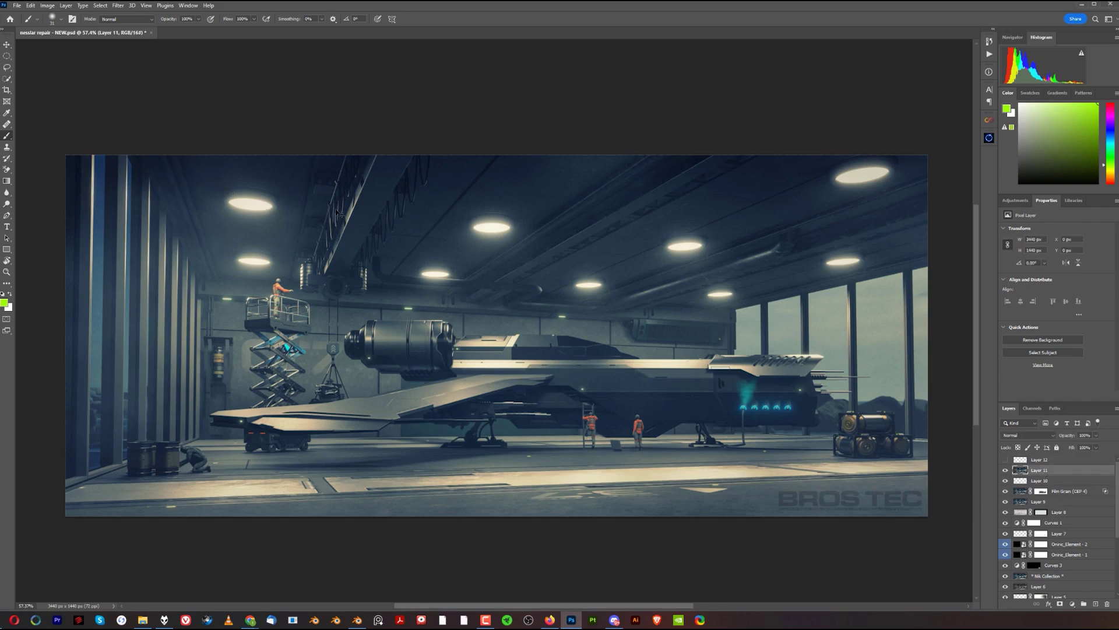
- Flip the hangar image on Layer 11 horizontally to view the mirrored composition, and flip it back
key("ctrl+t")
right_click(466, 263)
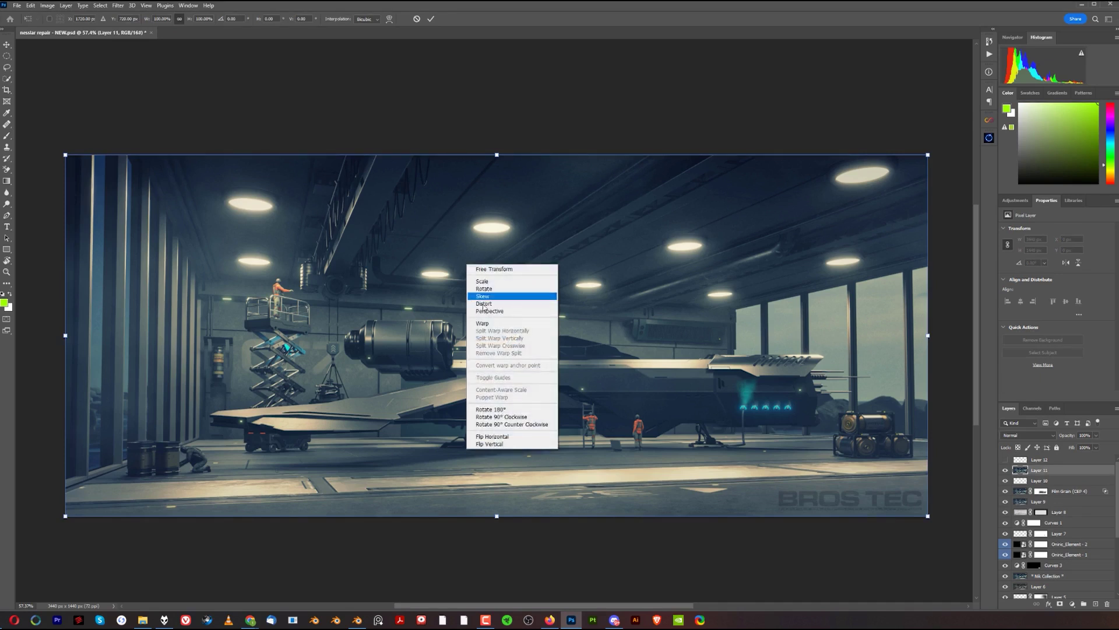
left_click(494, 437)
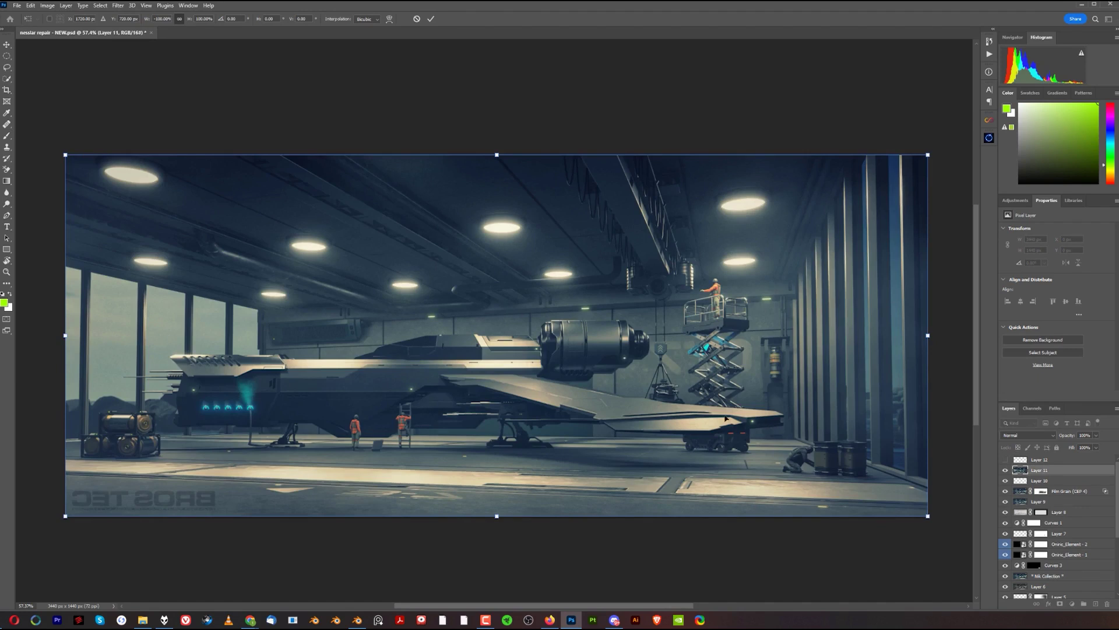
right_click(519, 298)
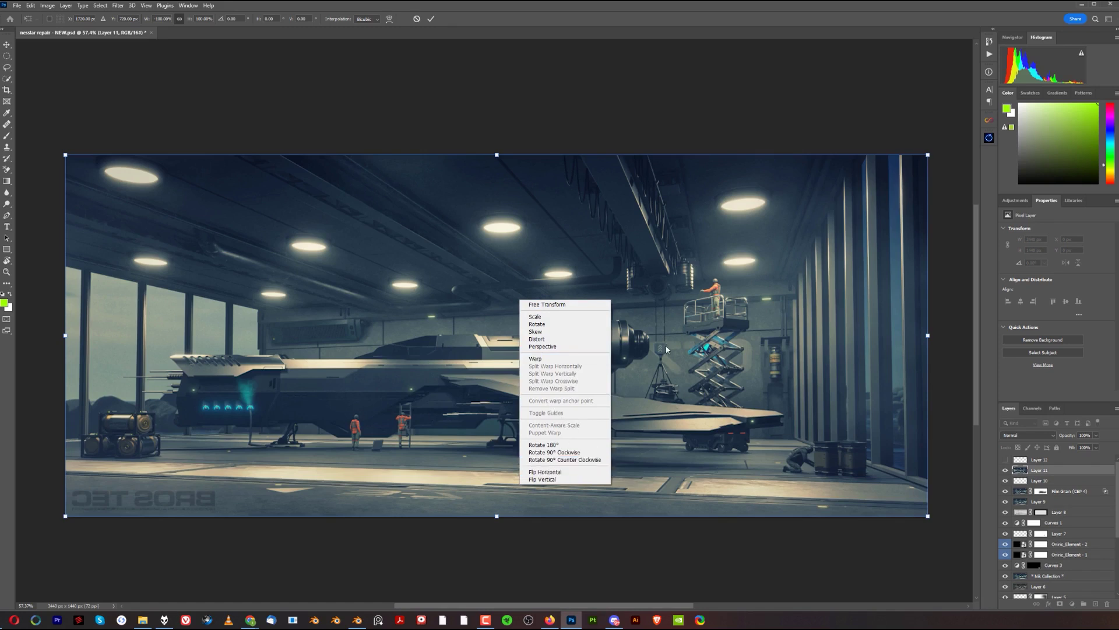
left_click(409, 246)
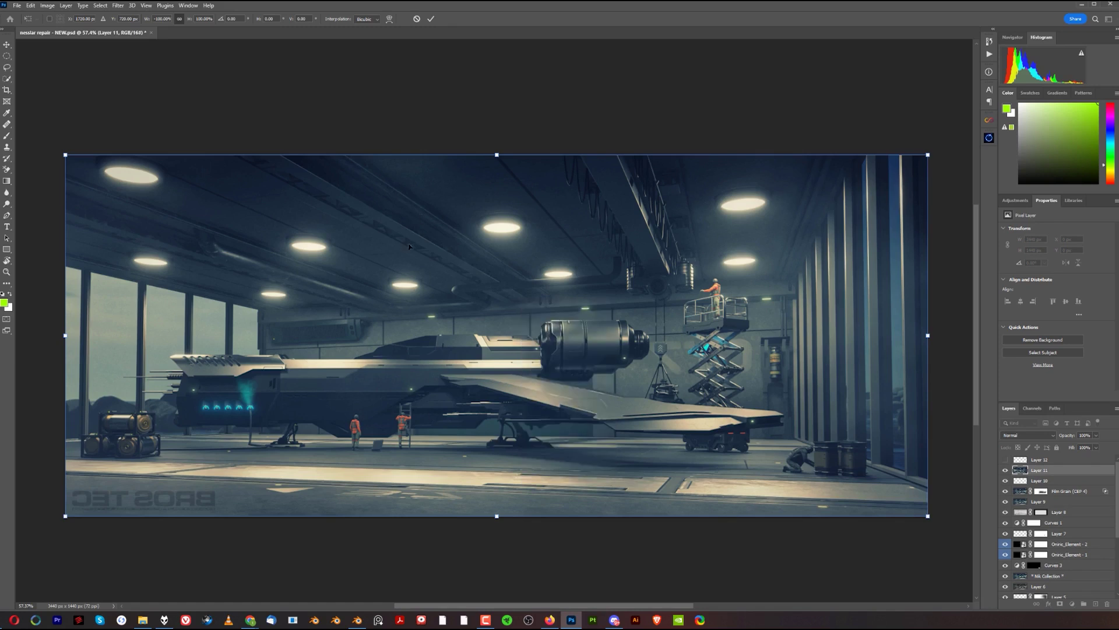
right_click(496, 351)
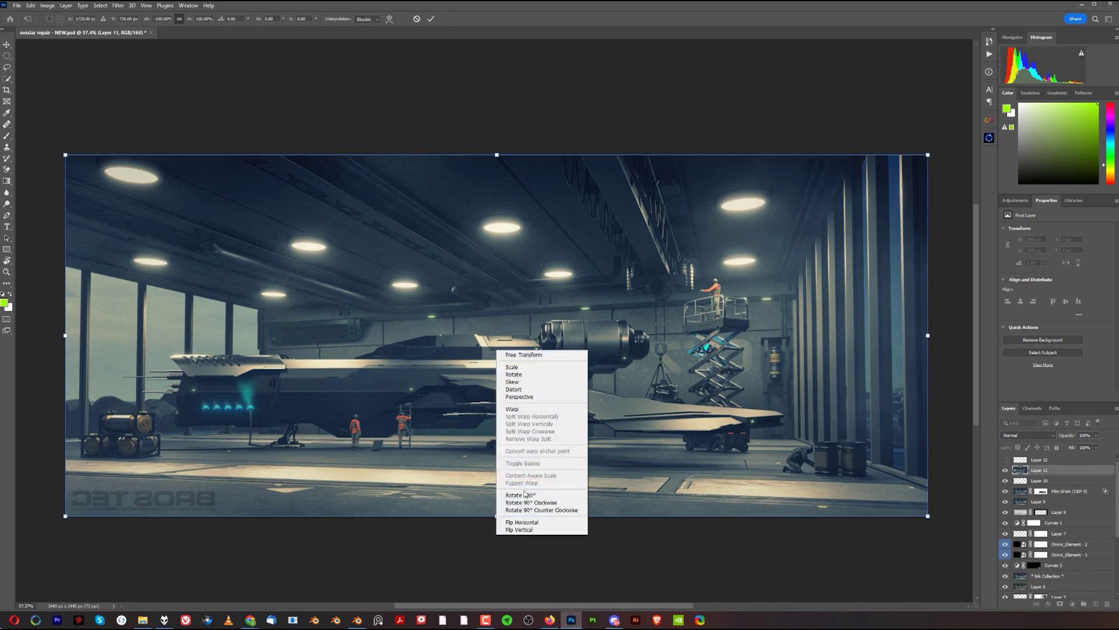
left_click(541, 522)
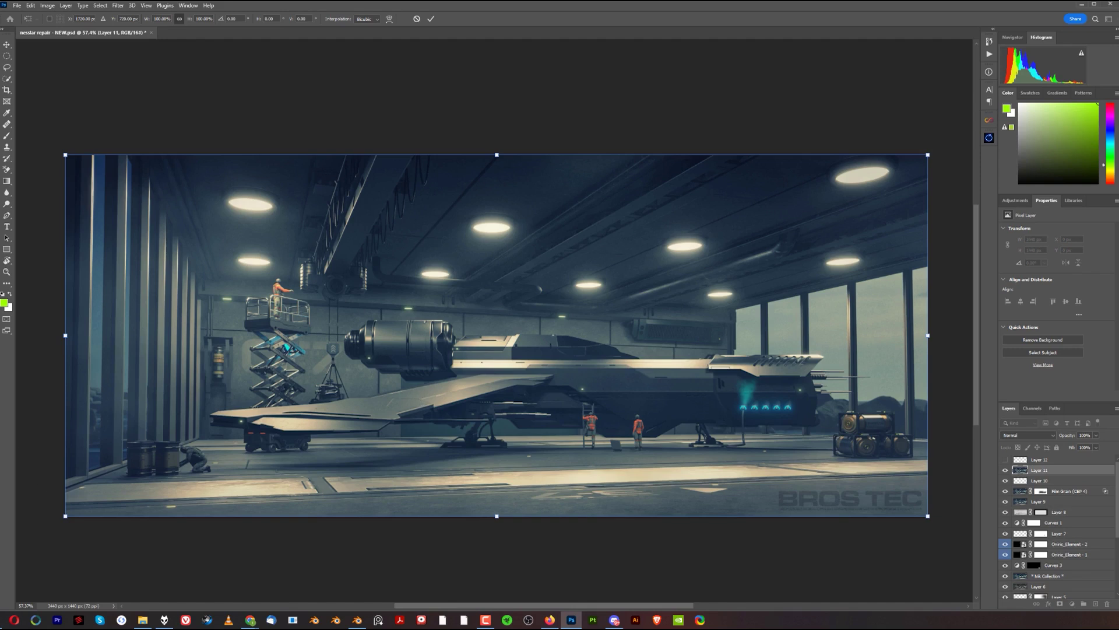
- Switch to Blender, raise the camera's passepartout to 1.000 to isolate the frame, and bring it back to 0.474
left_click(357, 619)
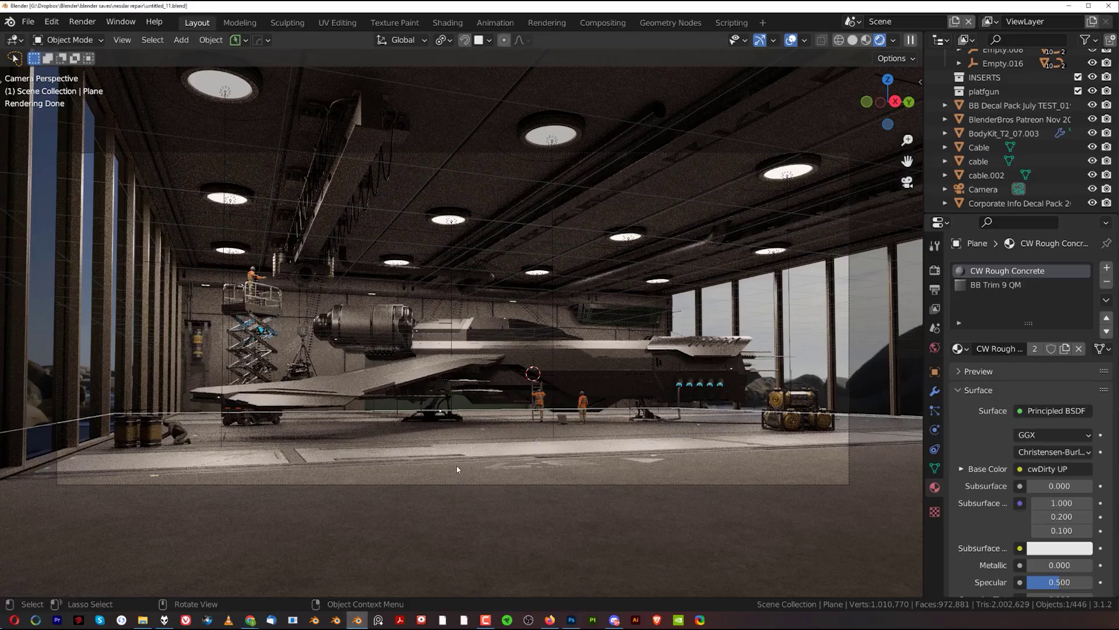
left_click(849, 400)
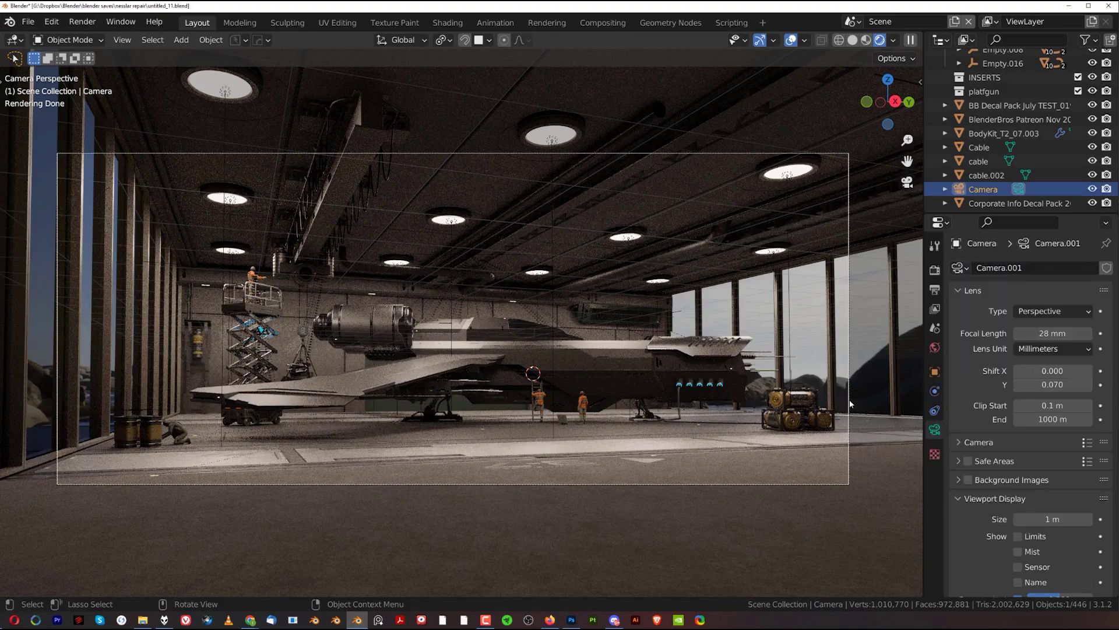
left_click_drag(978, 442, 1011, 480)
scroll(1026, 466, "down", 5)
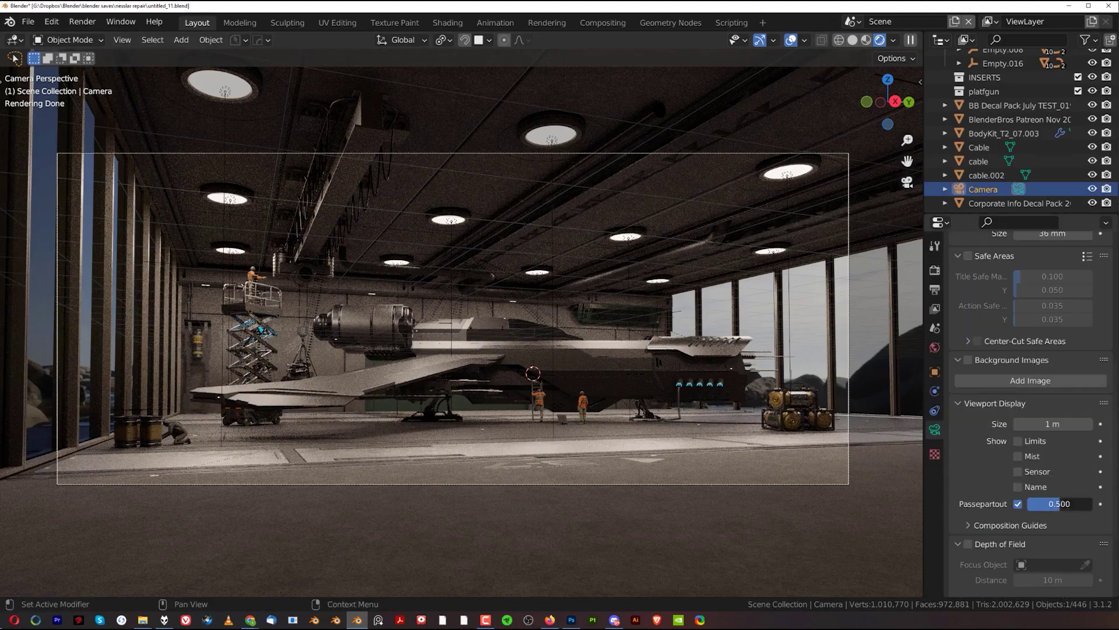
left_click(1017, 503)
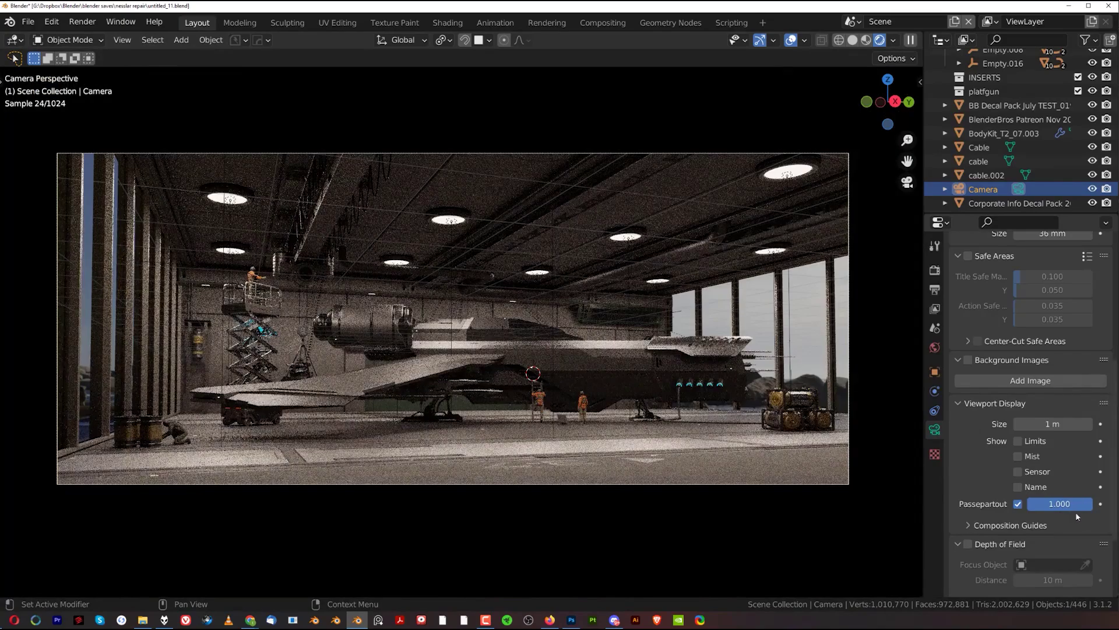
left_click_drag(1088, 504, 1058, 494)
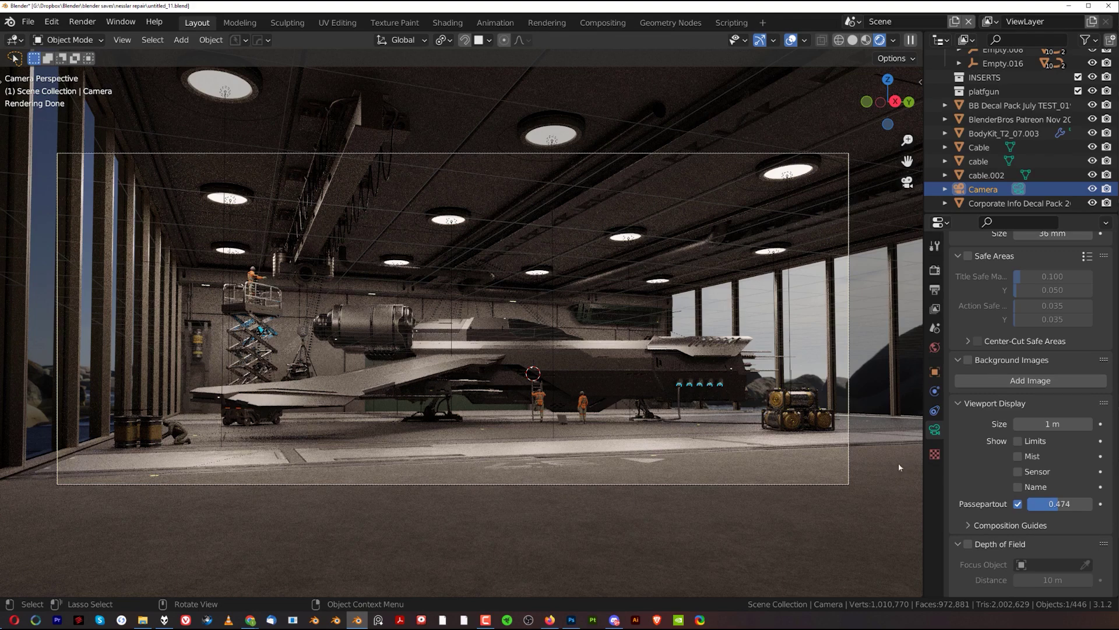
- Switch to the browser, browse the portfolio's street and urban photos, and open the black-and-white Shibuya crossing picture
key("alt+Tab")
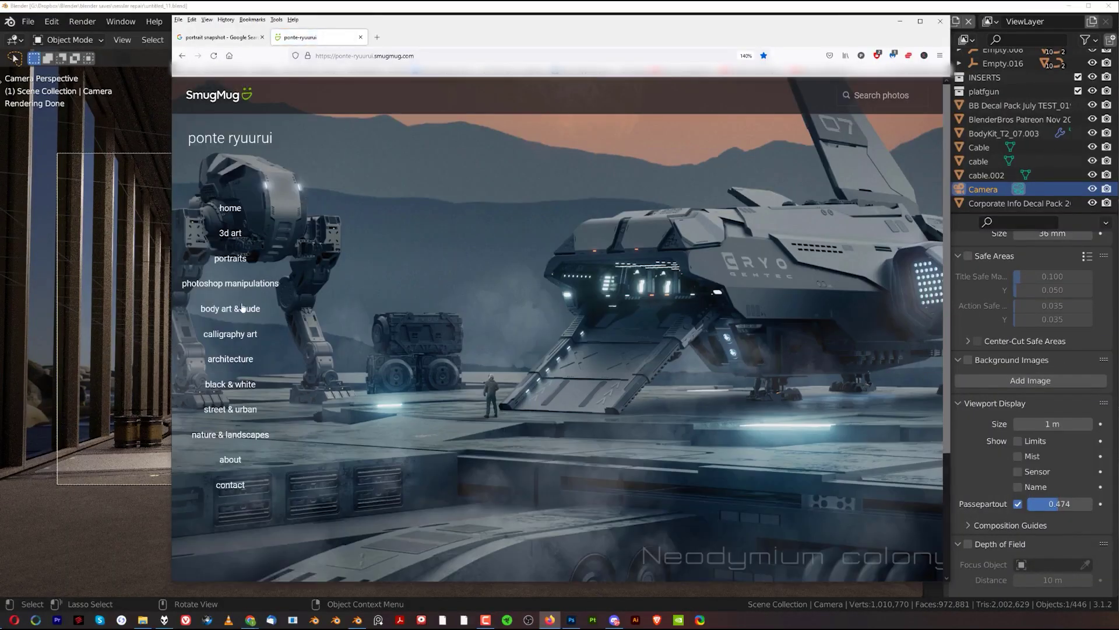
left_click(230, 359)
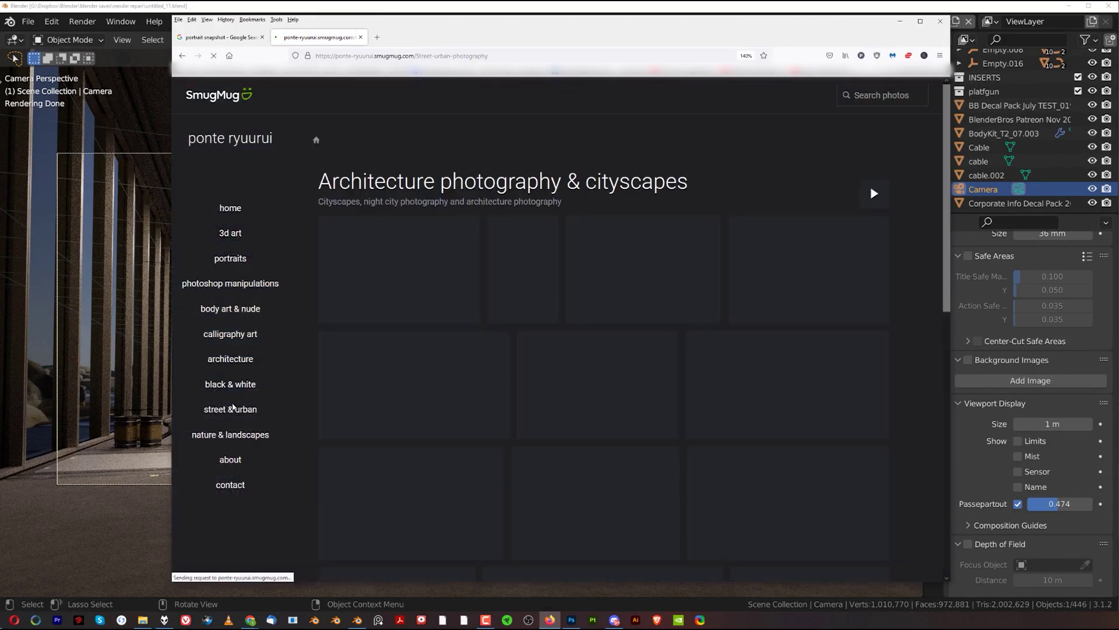
left_click(230, 409)
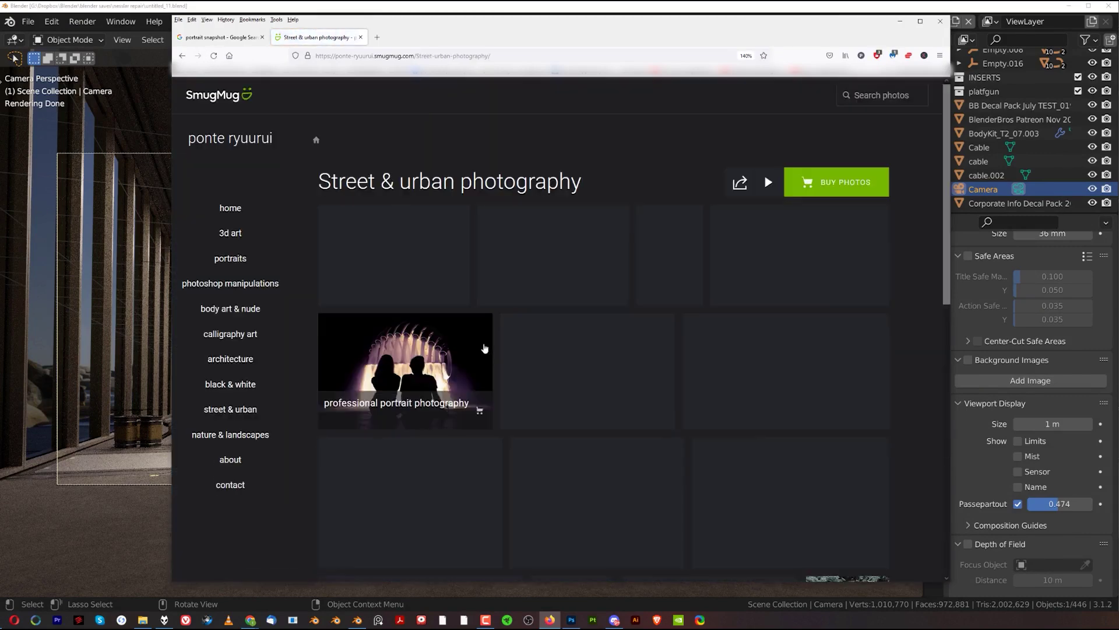
scroll(568, 373, "down", 8)
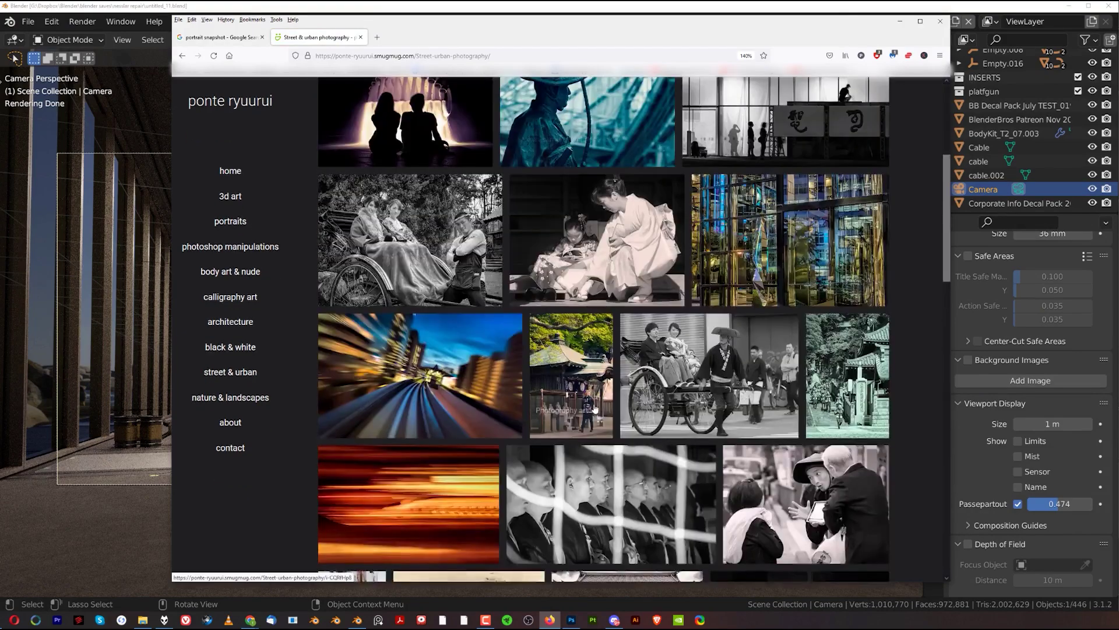
scroll(589, 406, "down", 2)
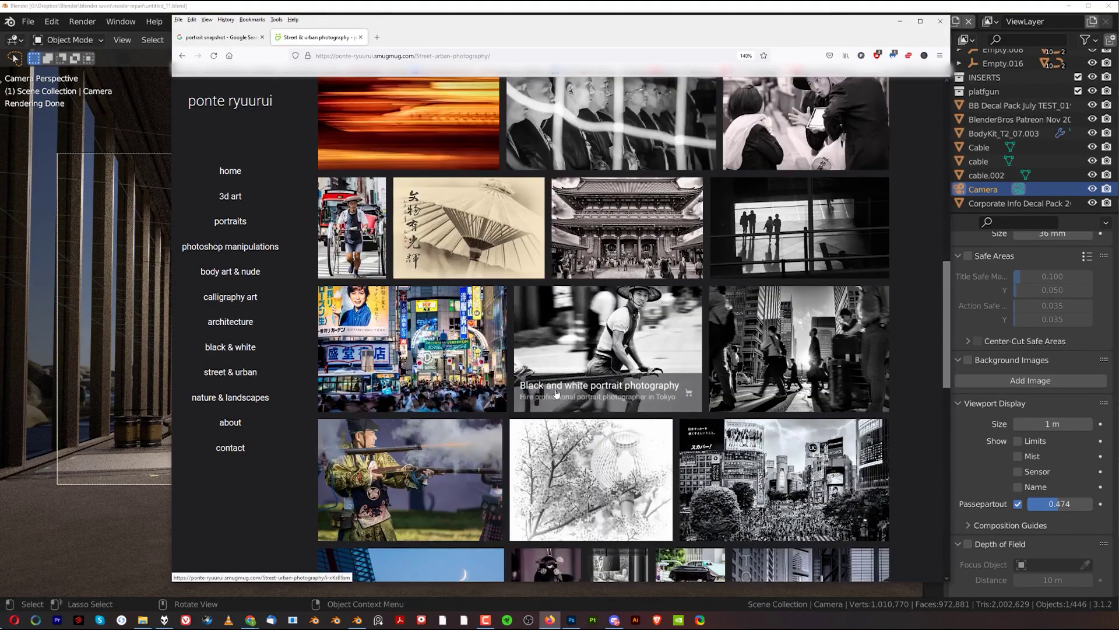
scroll(595, 373, "down", 4)
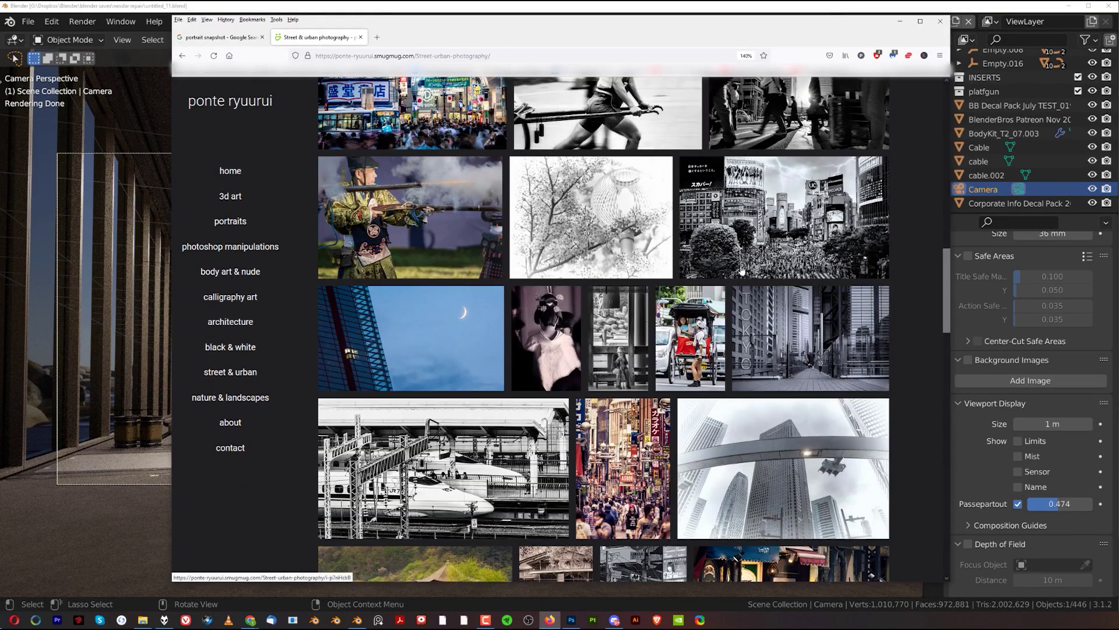
left_click(758, 257)
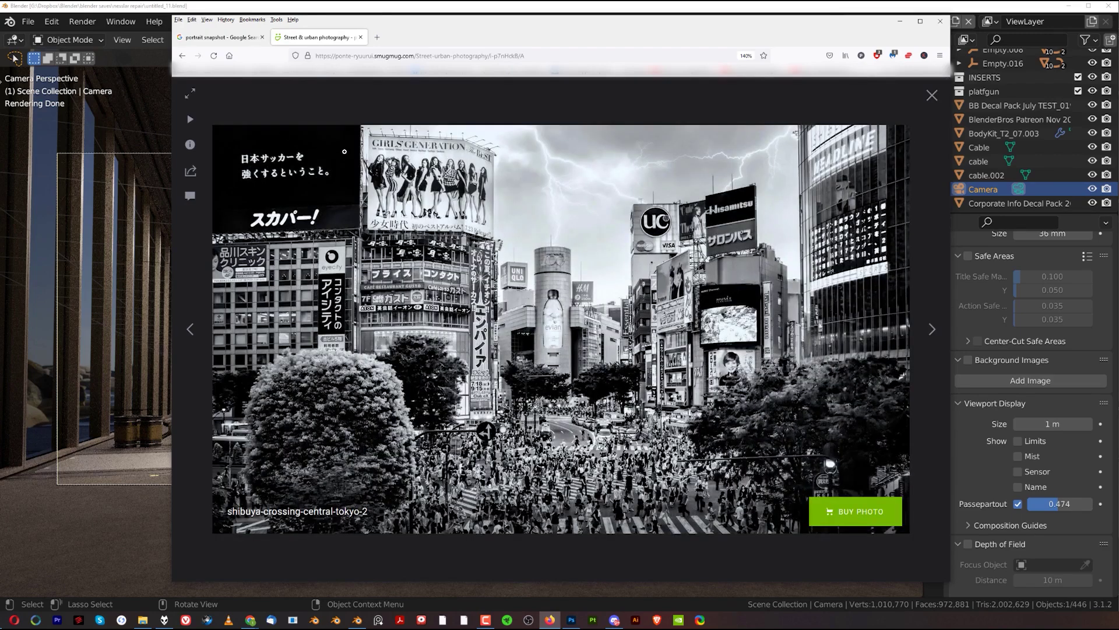
- Close the crossing photo, examine the crowded central Tokyo street photo shibuya-streets-central-tokyo, and return to Blender
left_click(931, 95)
scroll(649, 181, "down", 3)
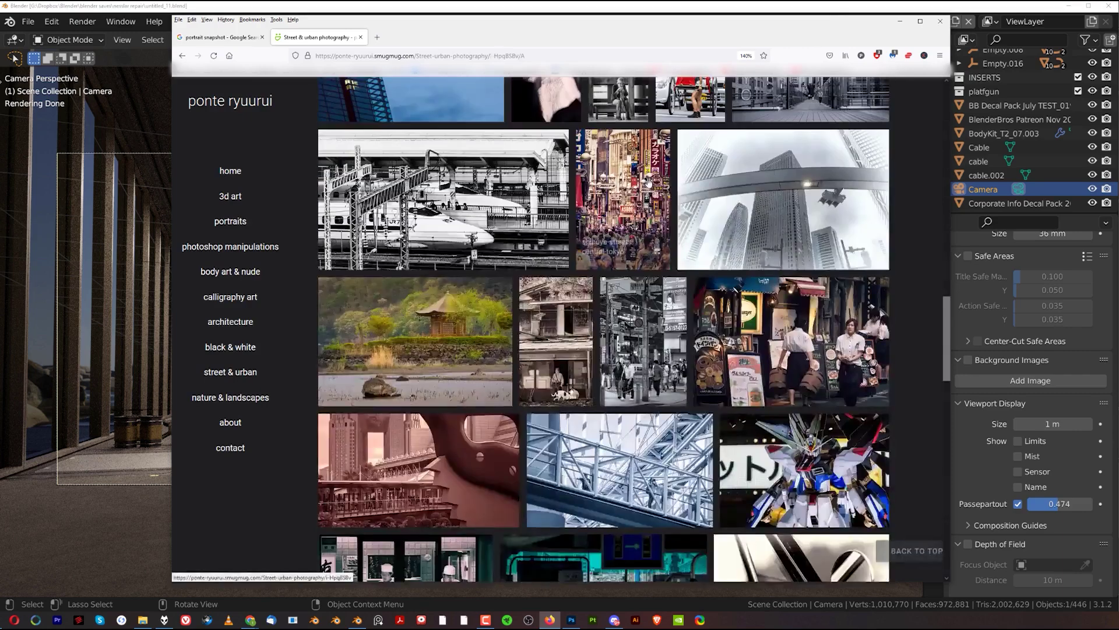
left_click(648, 181)
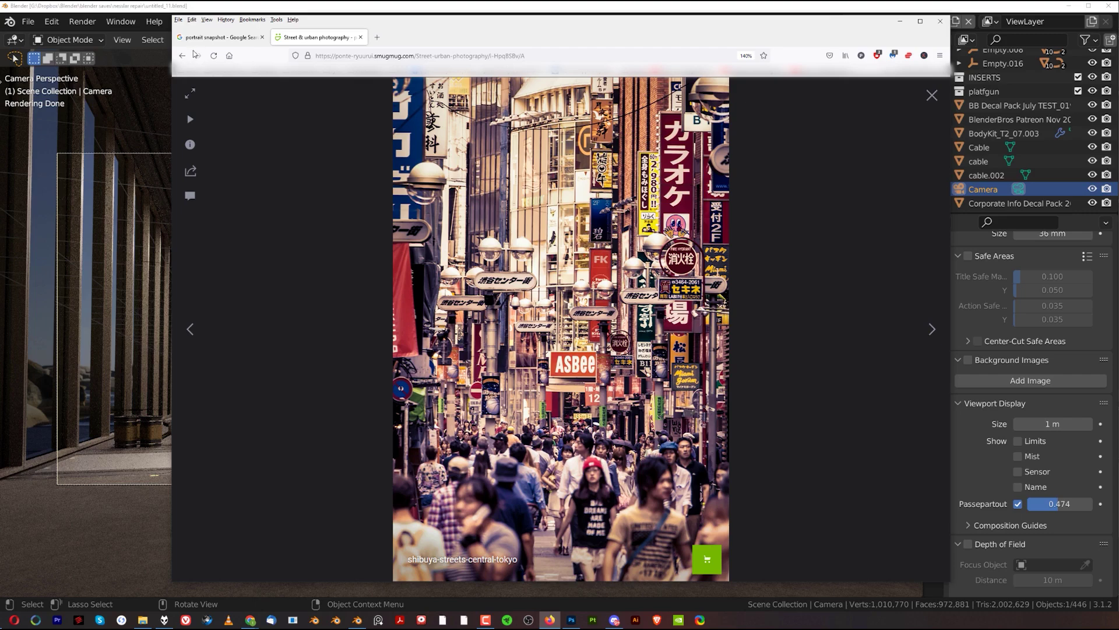
left_click(901, 23)
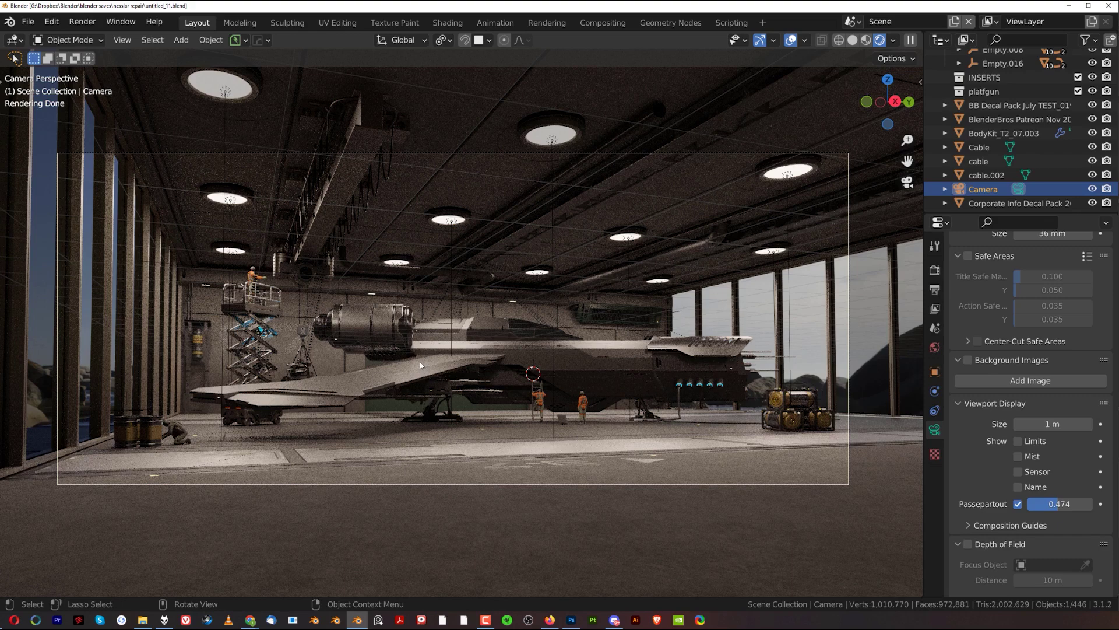
- Highlight the ship's hull, the ceiling pipe and the floor in turn to examine them in the camera view
left_click(536, 329)
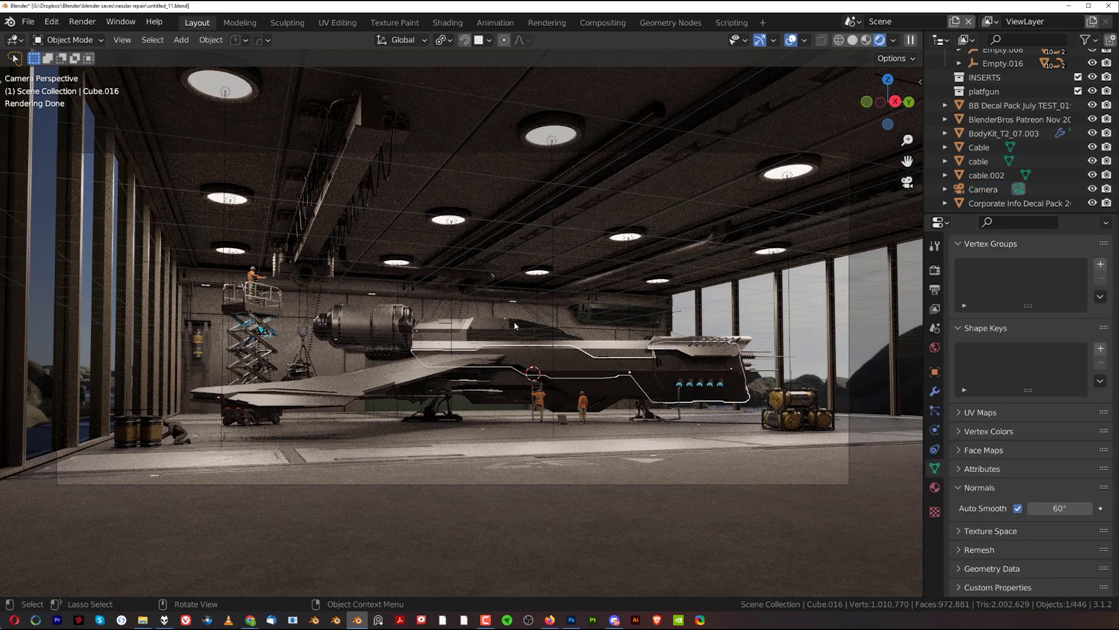
left_click(493, 293)
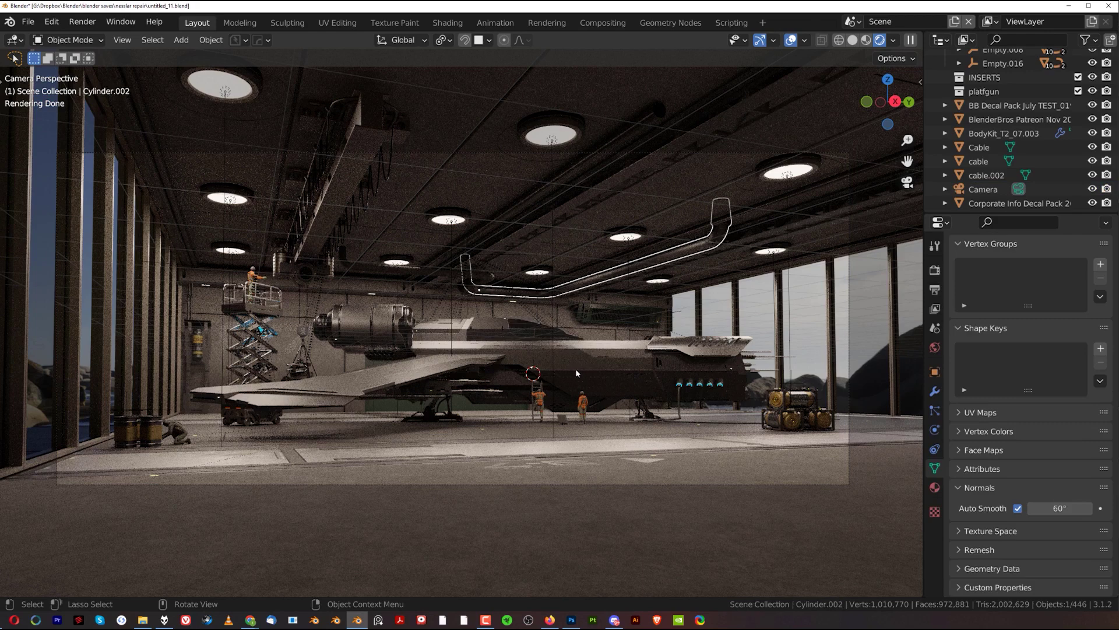
left_click(576, 373)
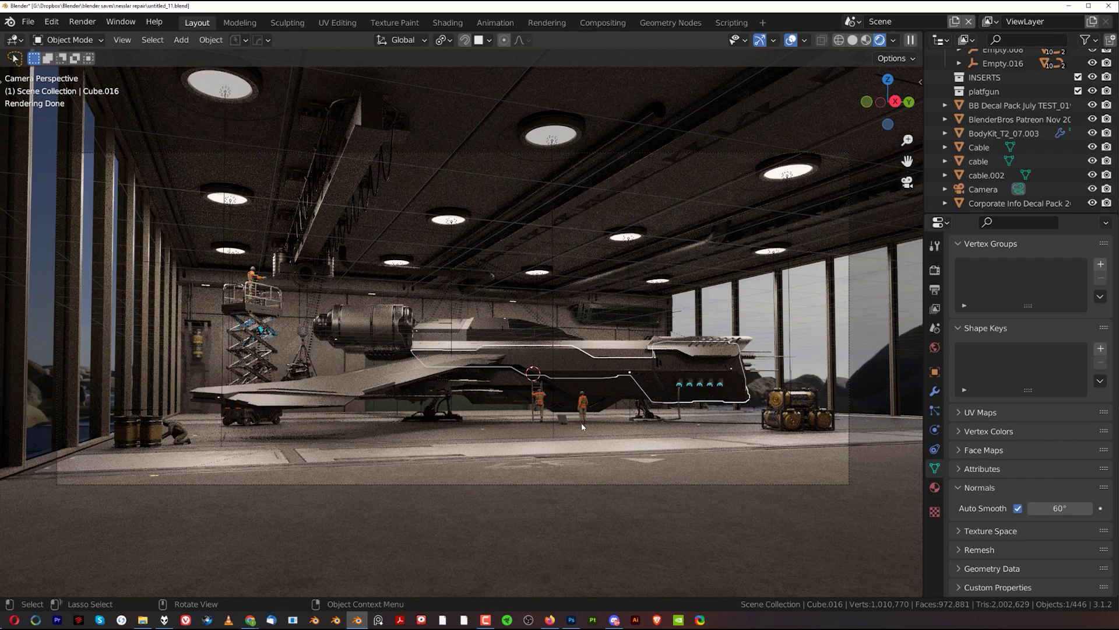
left_click(596, 520)
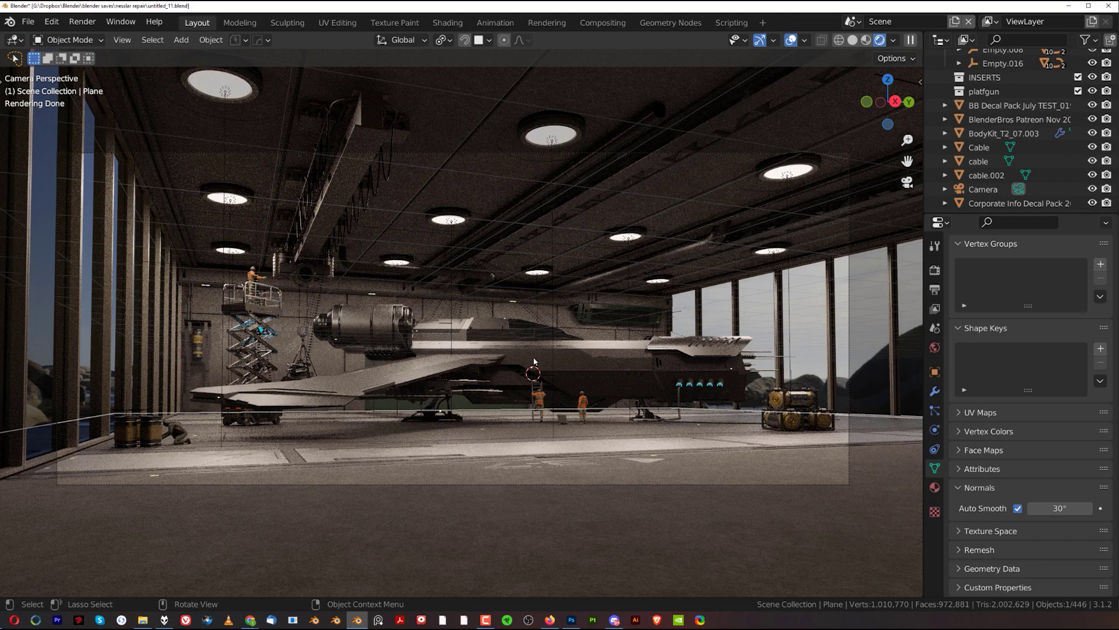
left_click(504, 294)
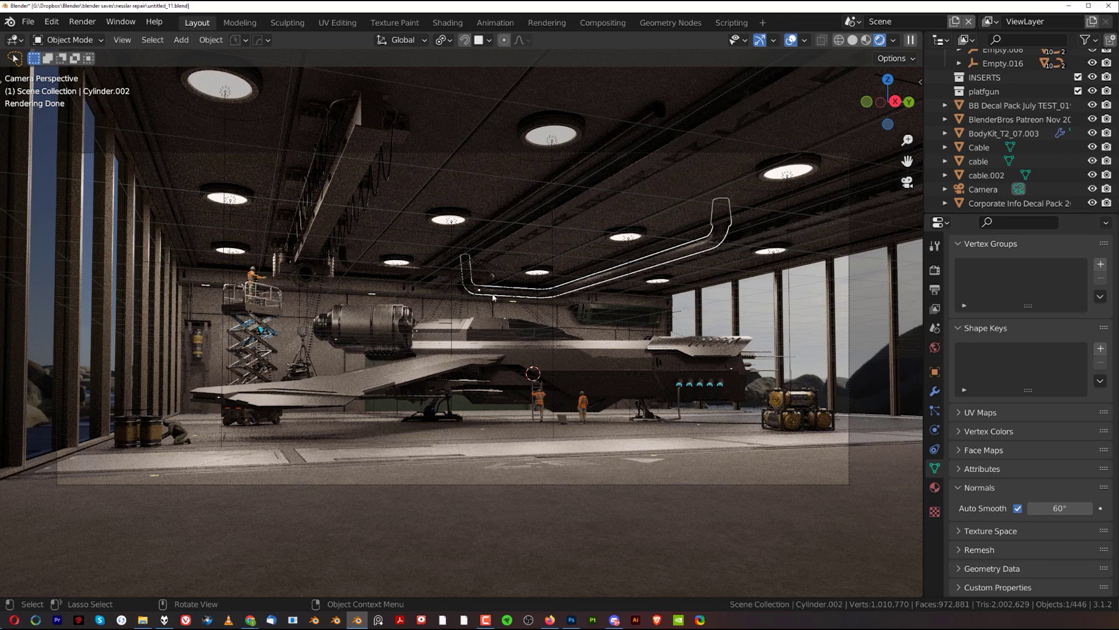
- Highlight the ceiling trusses, and select all objects belonging to the Ship collection
left_click(481, 261, "shift")
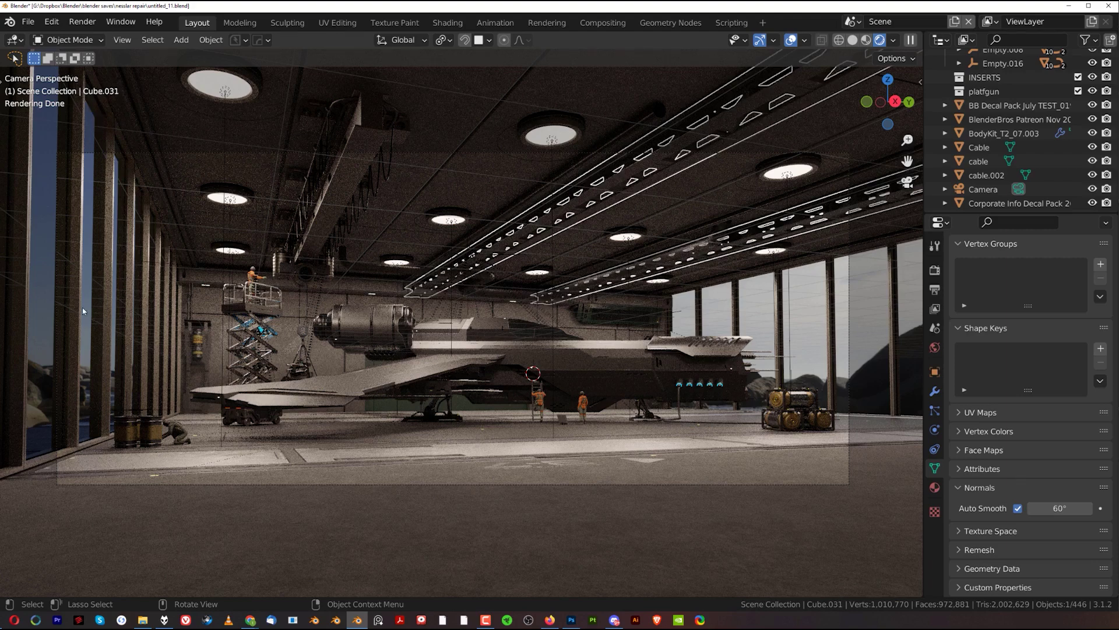
scroll(1062, 154, "up", 8)
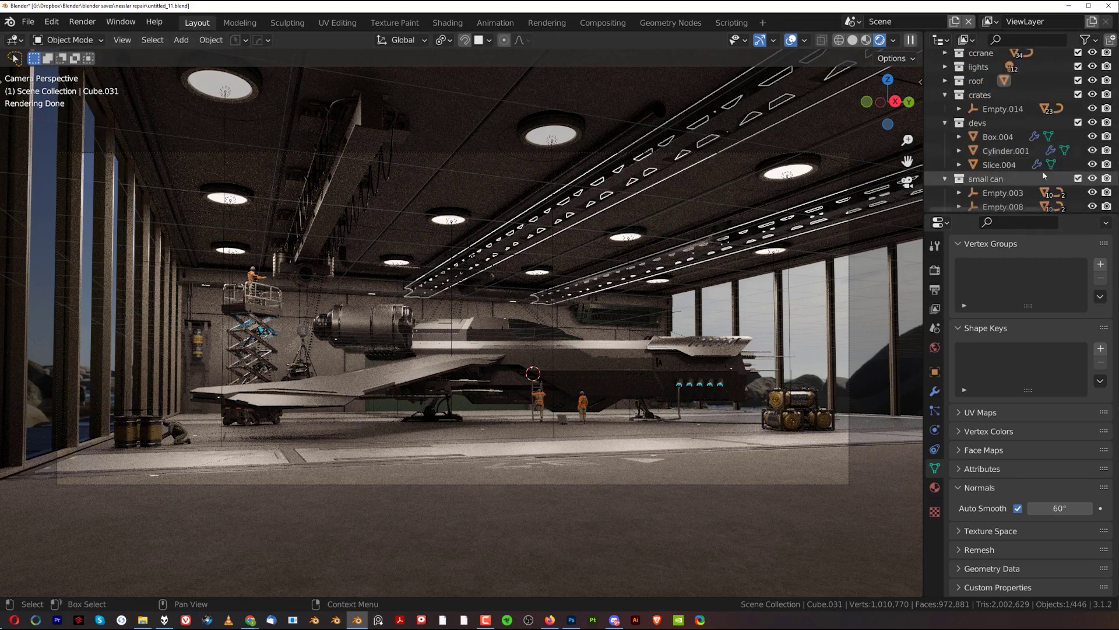
left_click(986, 98)
right_click(985, 98)
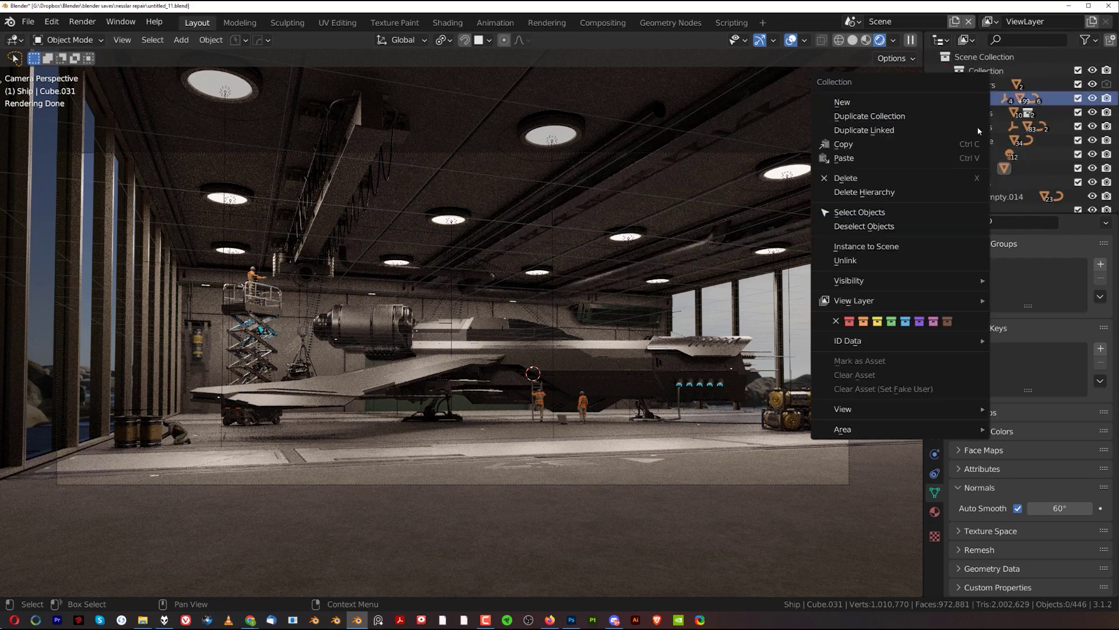
left_click(924, 212)
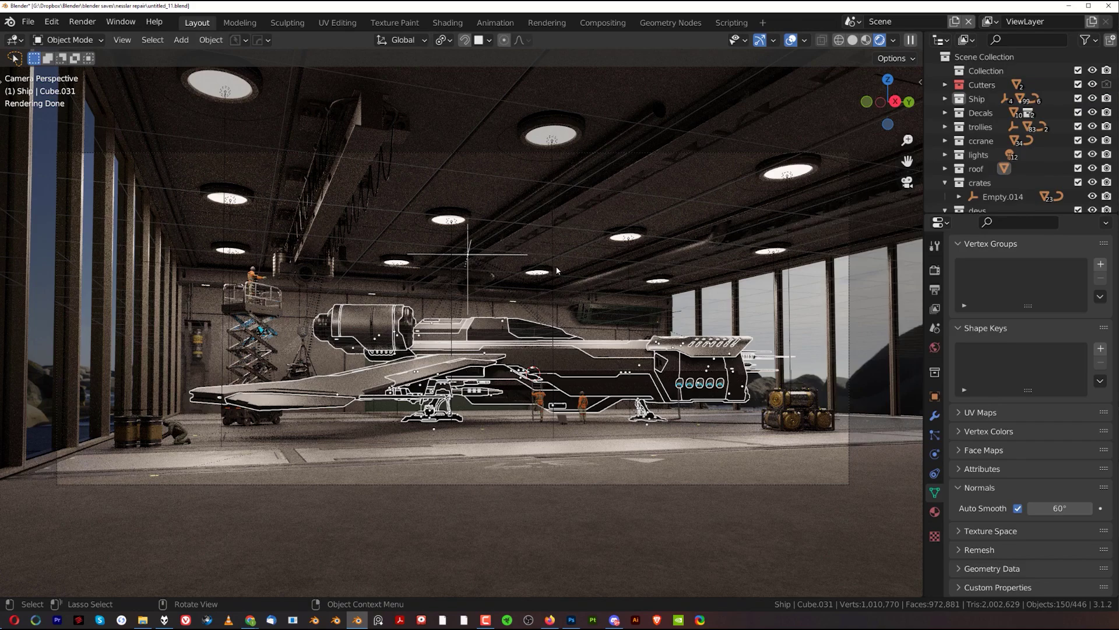
- Try shifting the whole ship horizontally by about 2.13 m in X and -1.98 m in Y with its height locked, and undo the move
key("g")
key("shift+z")
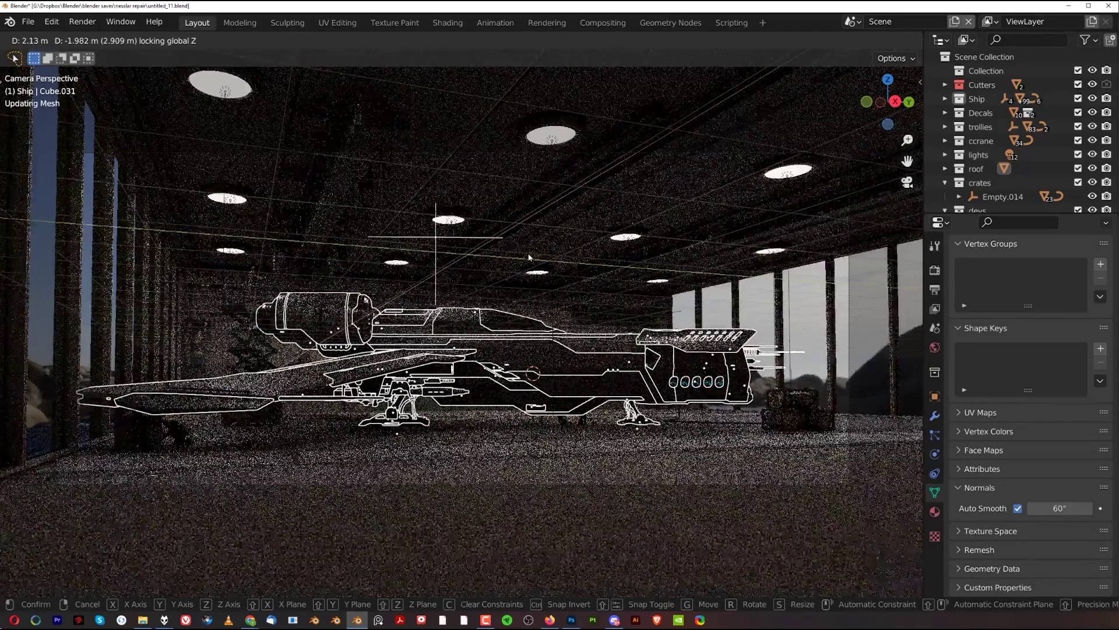
left_click(803, 500)
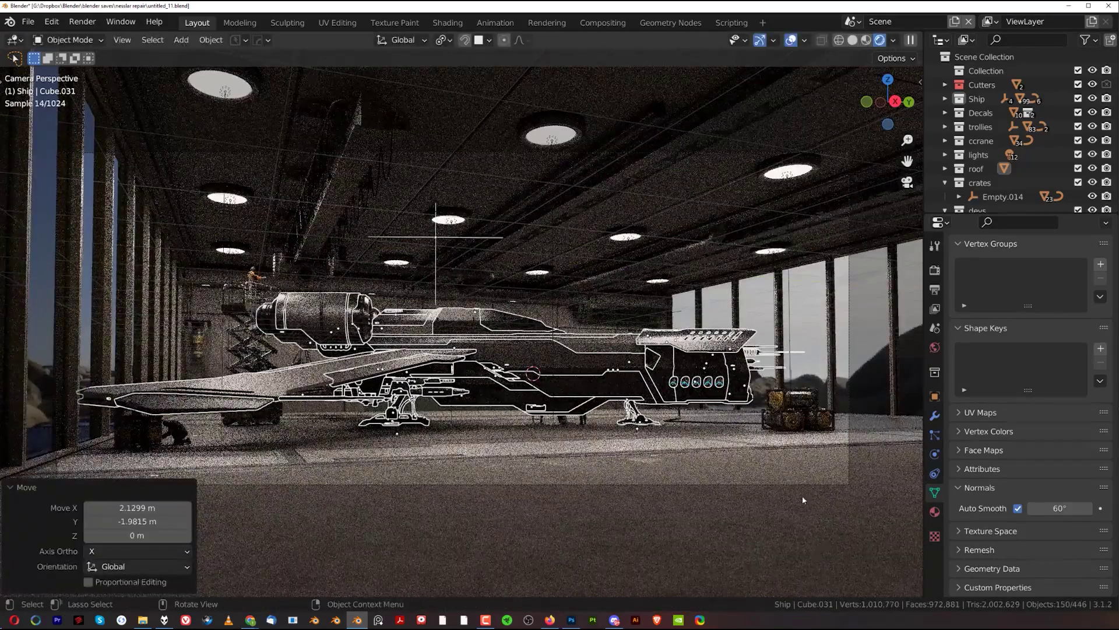
key("ctrl+z")
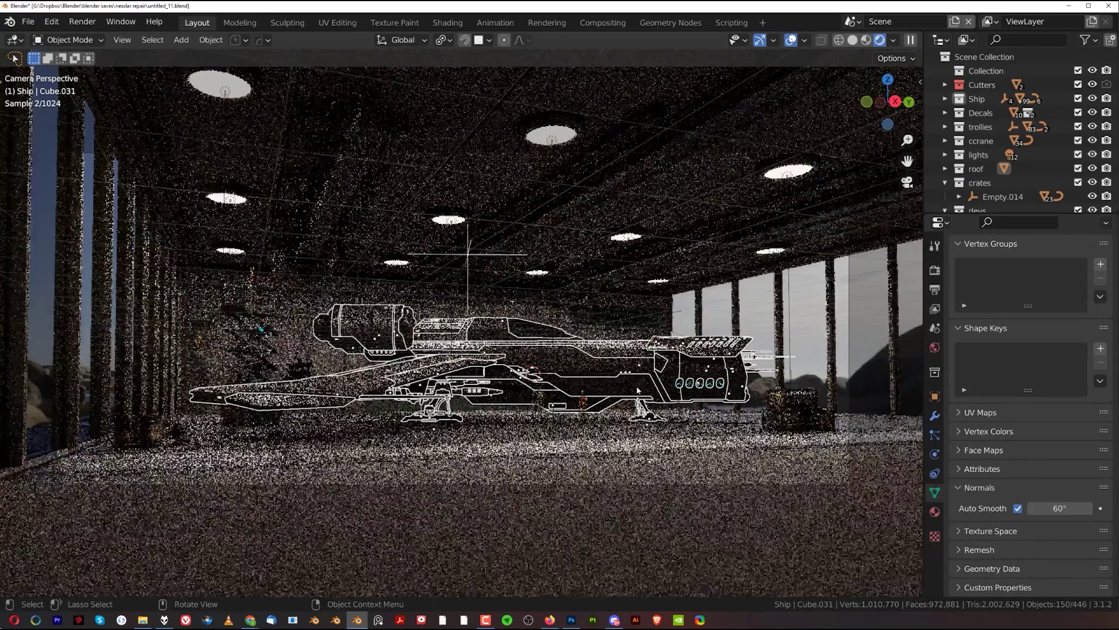
- Highlight the upper back wall and the floor plane in turn, and save the Blender scene
left_click(232, 229)
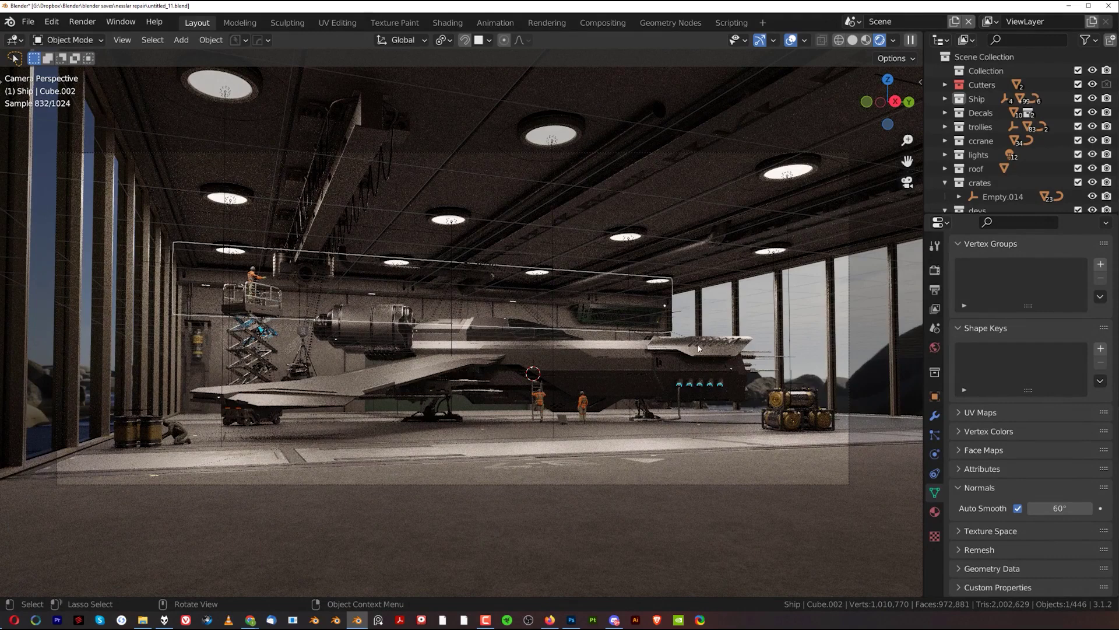
left_click(693, 523)
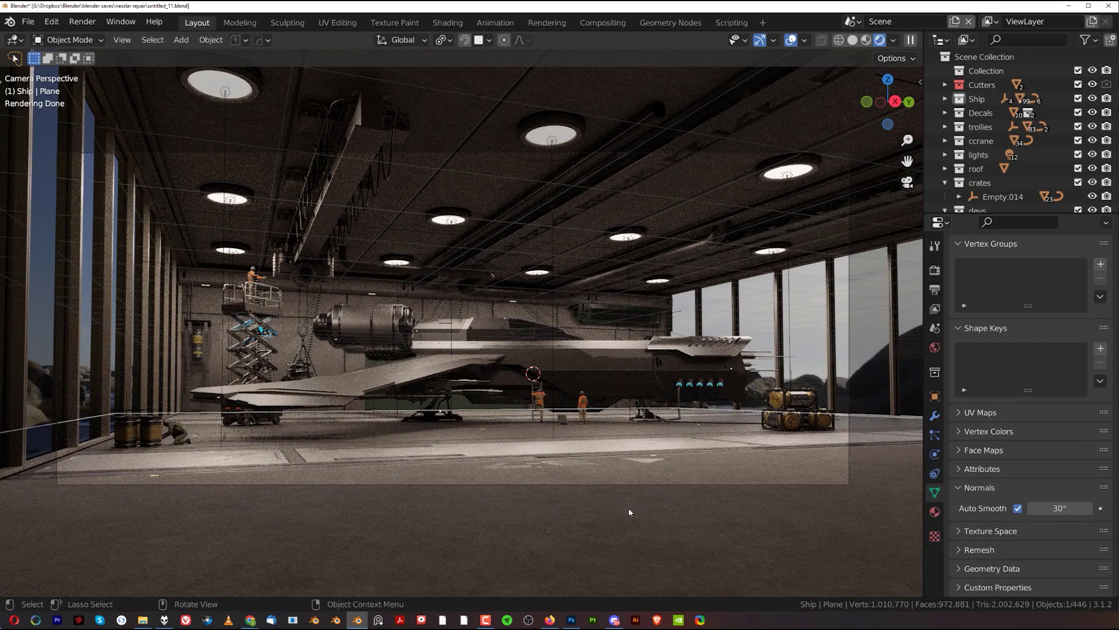
key("ctrl+s")
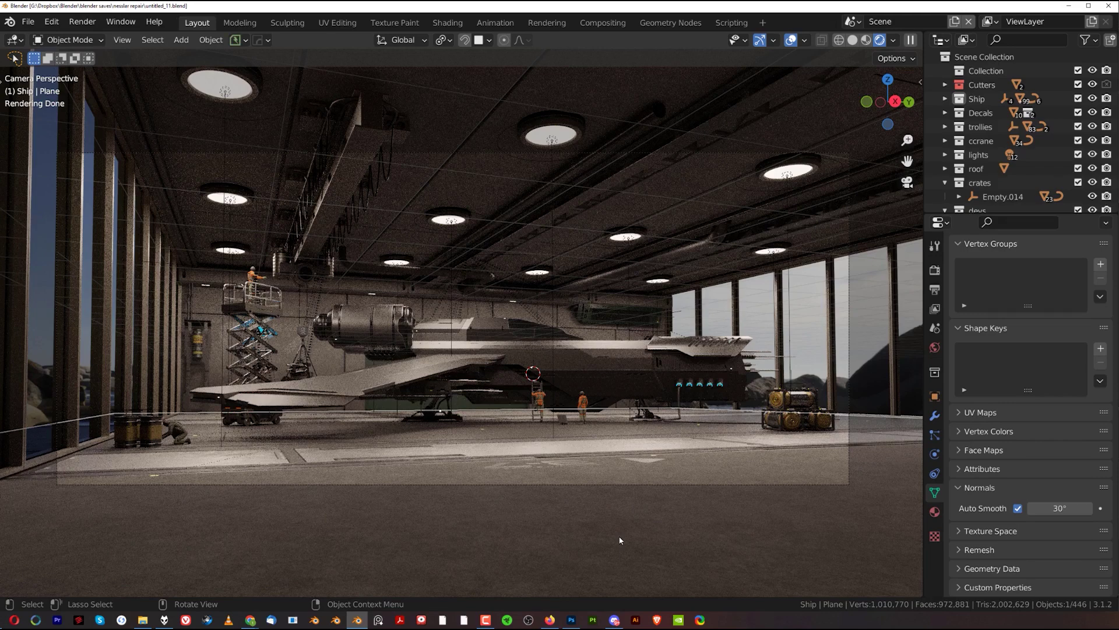